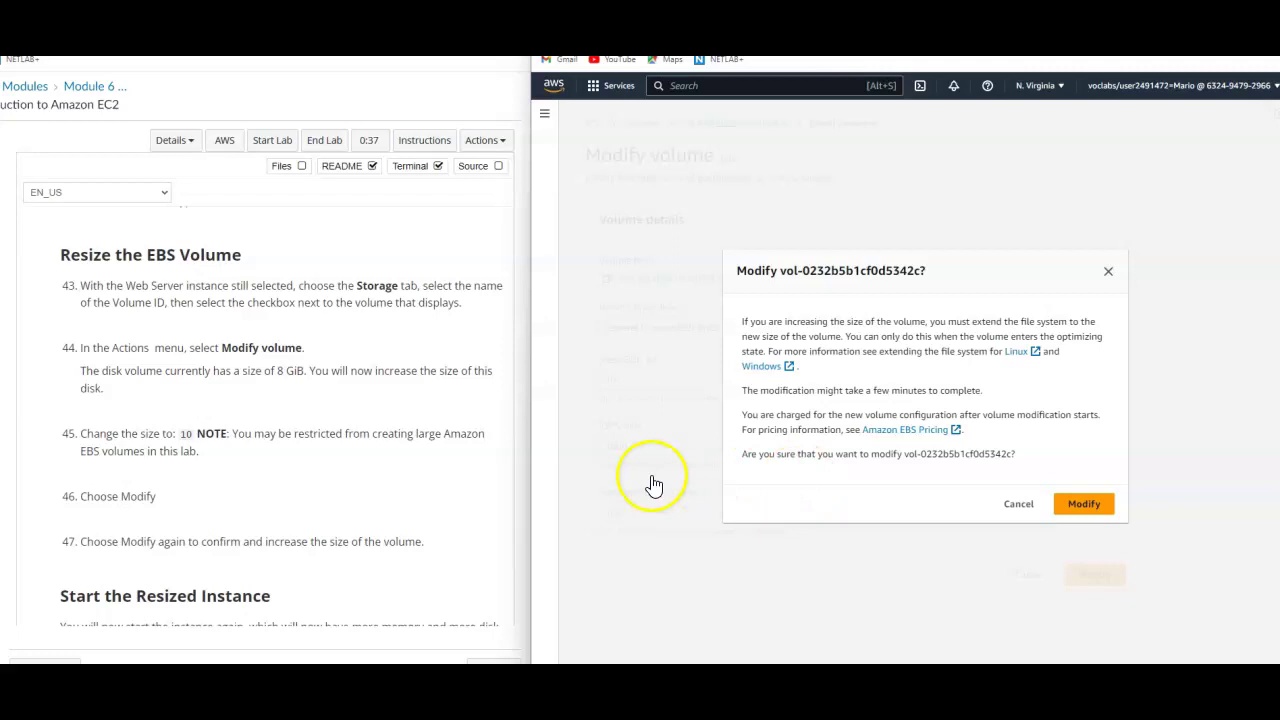
# Step: Confirm the requested modification of the Web Server's EBS volume
pyautogui.click(1094, 510)
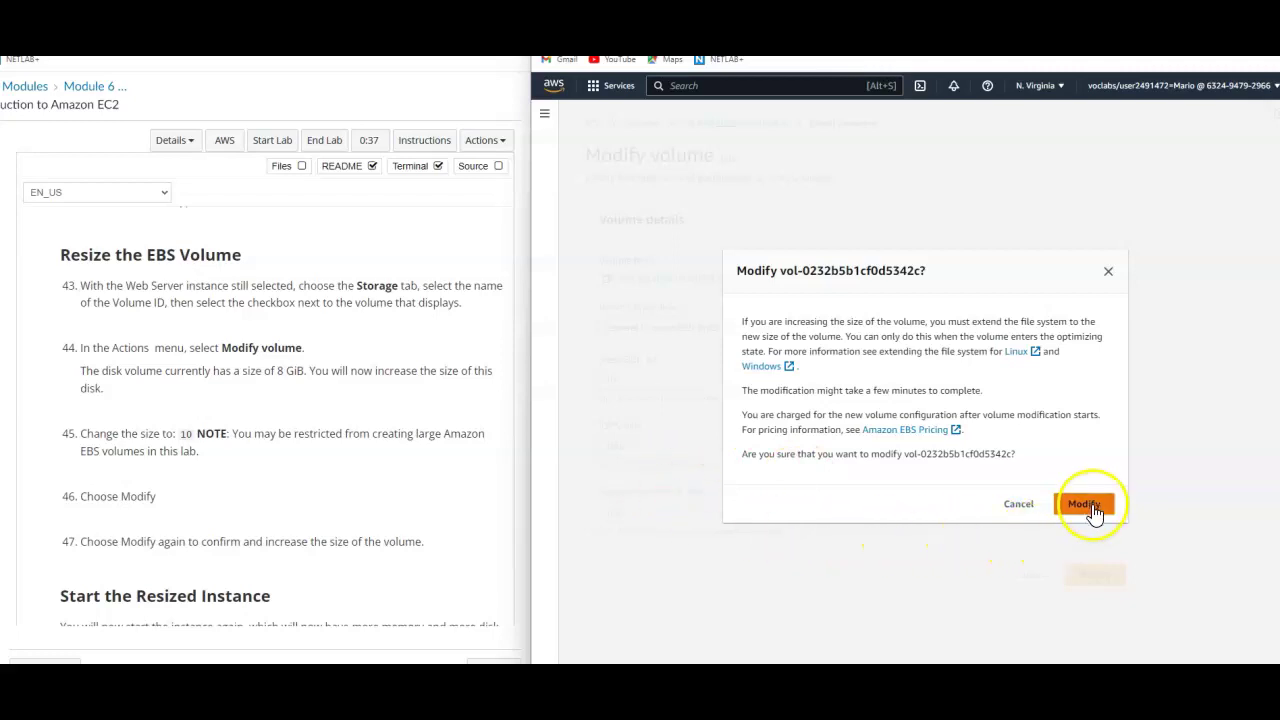
pyautogui.click(1094, 510)
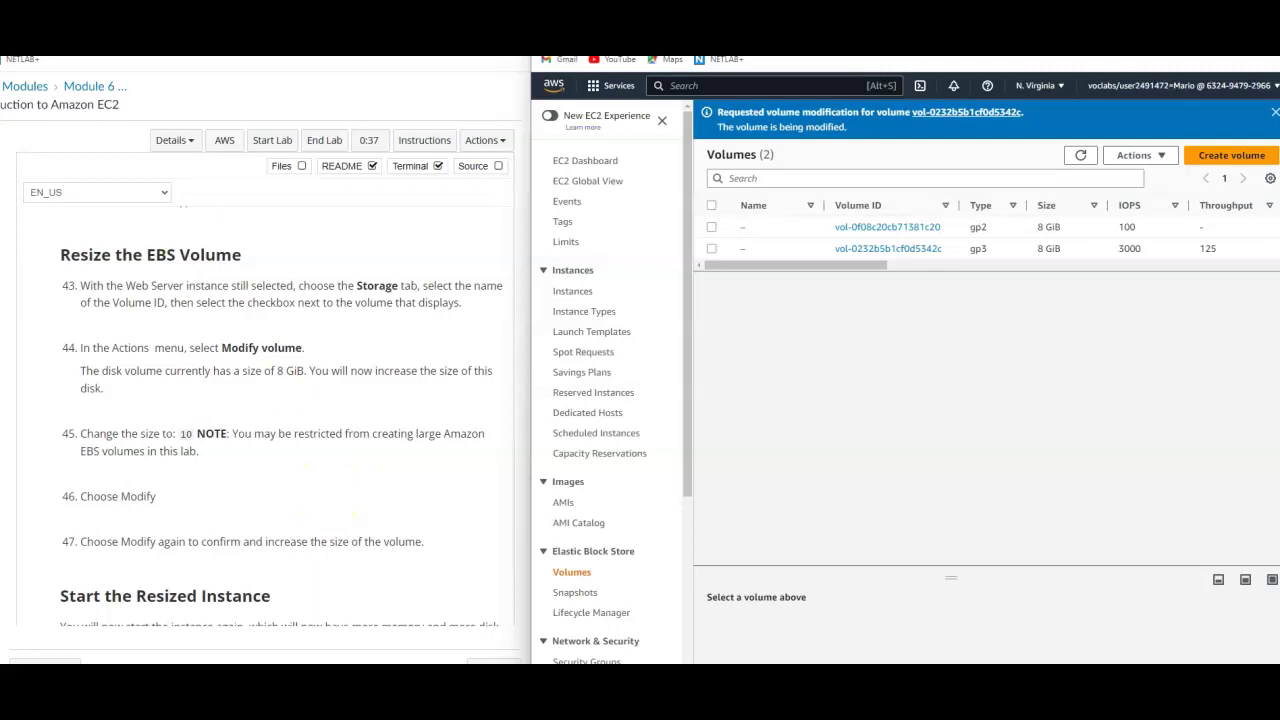
# Step: Start the Web Server instance from the Instances list and refresh the list
pyautogui.scroll(-2, 366, 538)
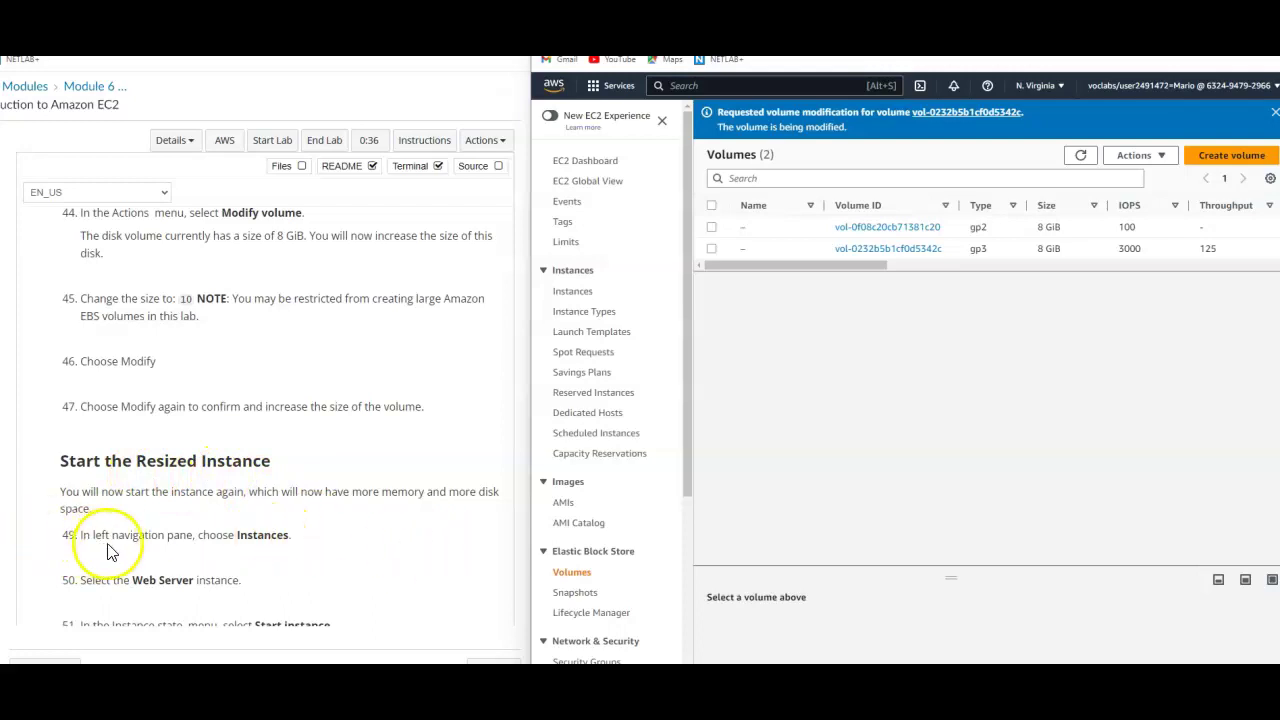
pyautogui.click(573, 292)
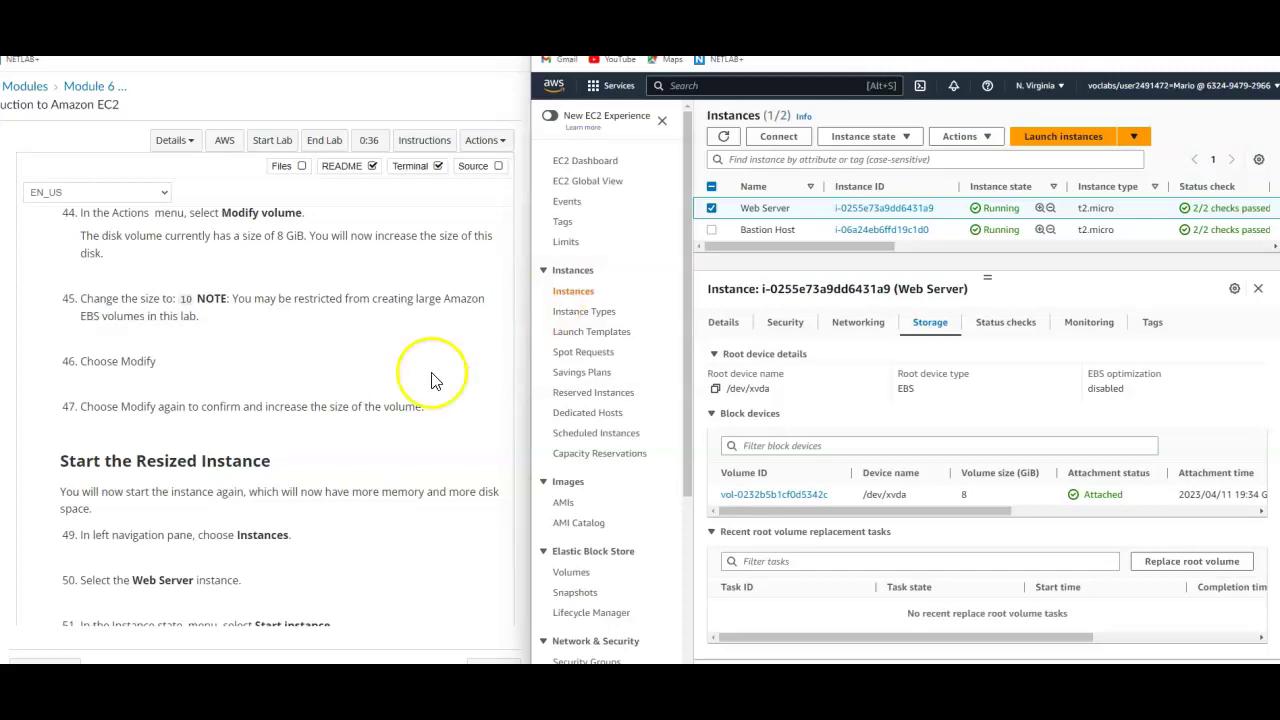
pyautogui.scroll(-3, 450, 450)
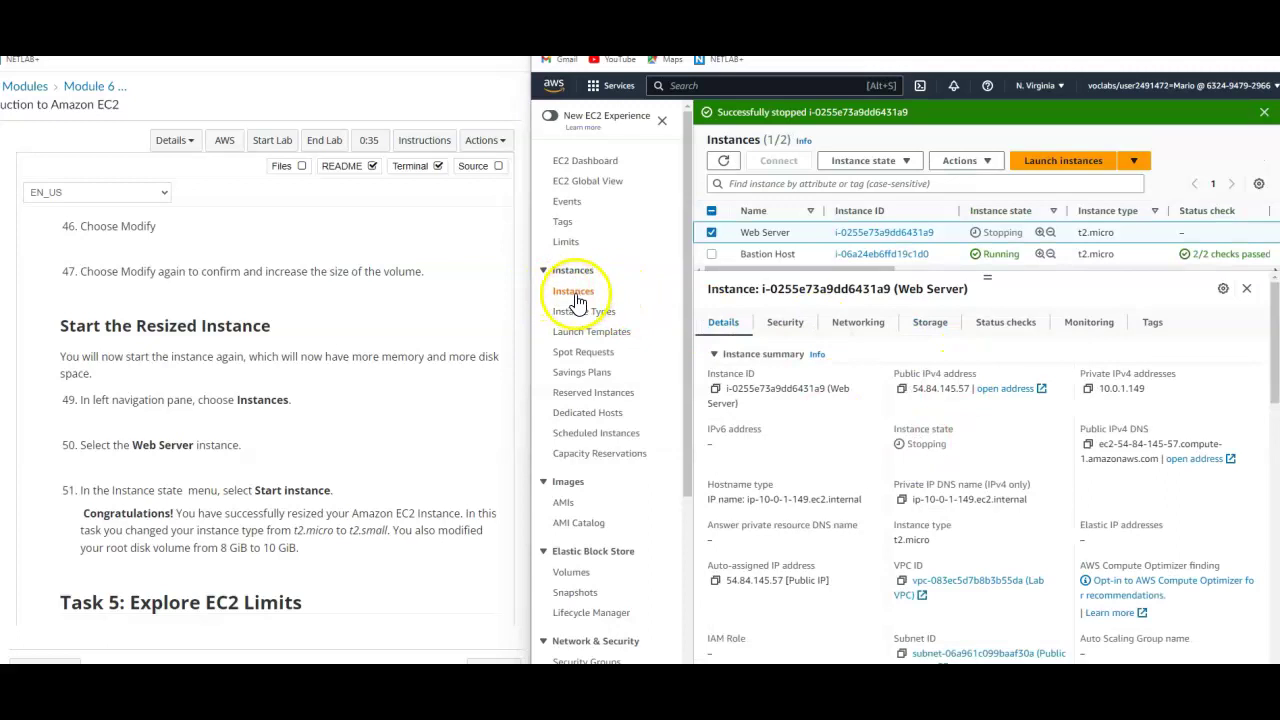
pyautogui.click(912, 164)
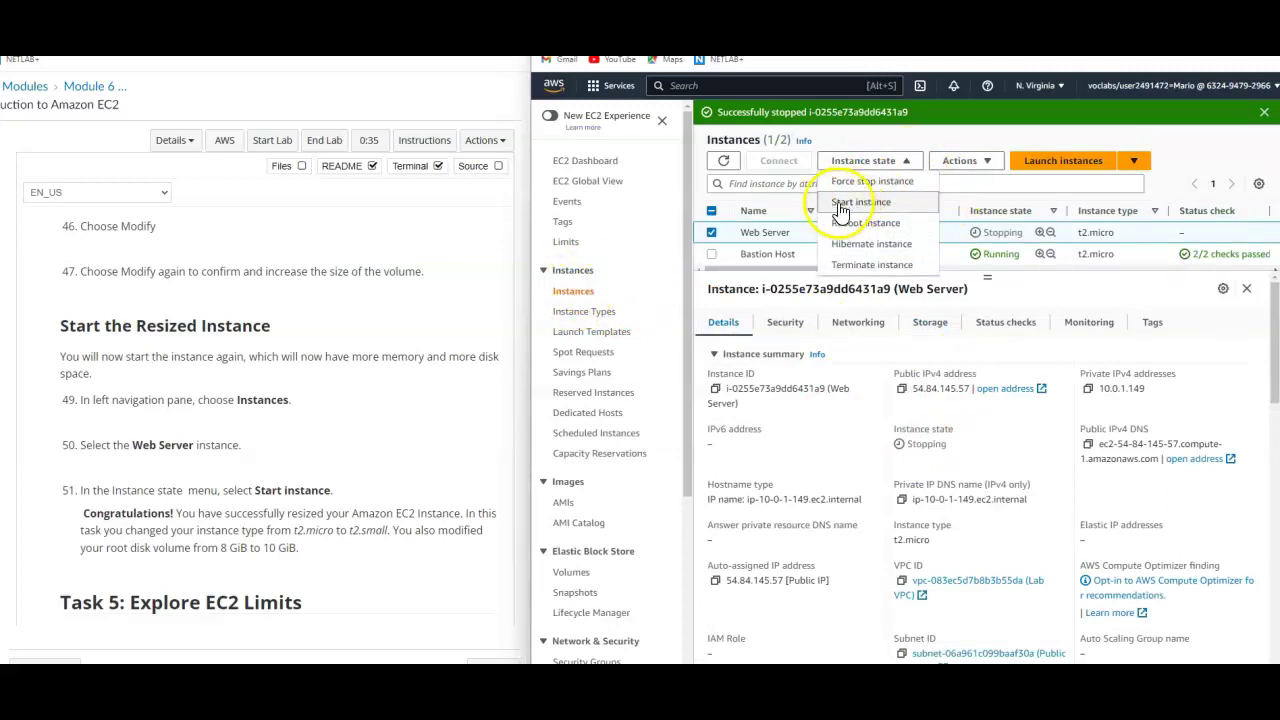
pyautogui.click(851, 208)
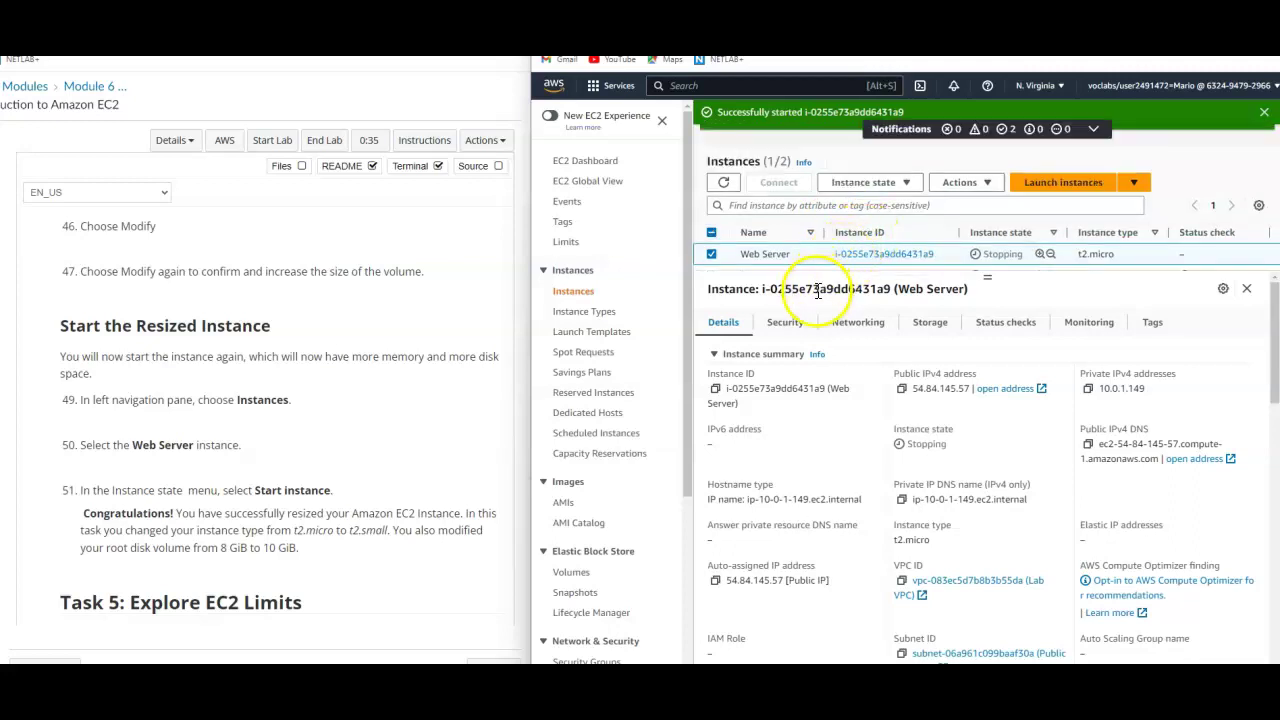
pyautogui.click(720, 184)
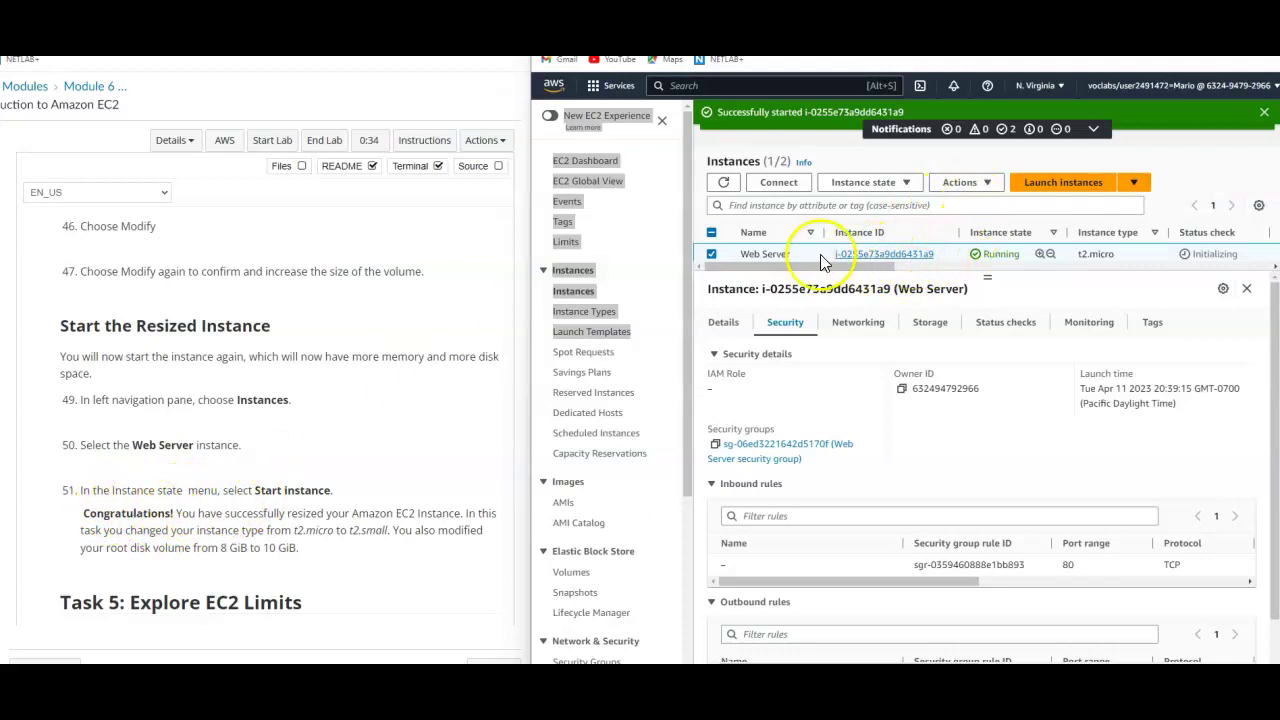
# Step: Check the Web Server's volume size in its storage information and its instance type in its details
pyautogui.click(929, 322)
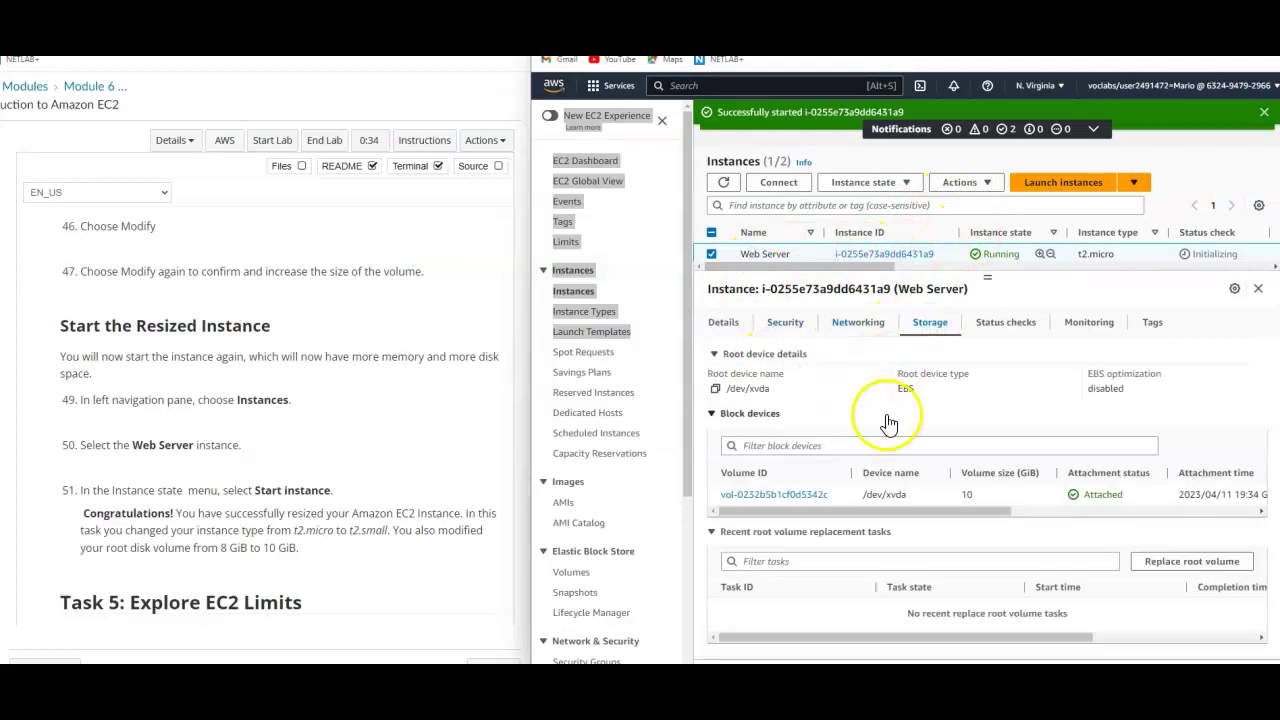
pyautogui.doubleClick(961, 494)
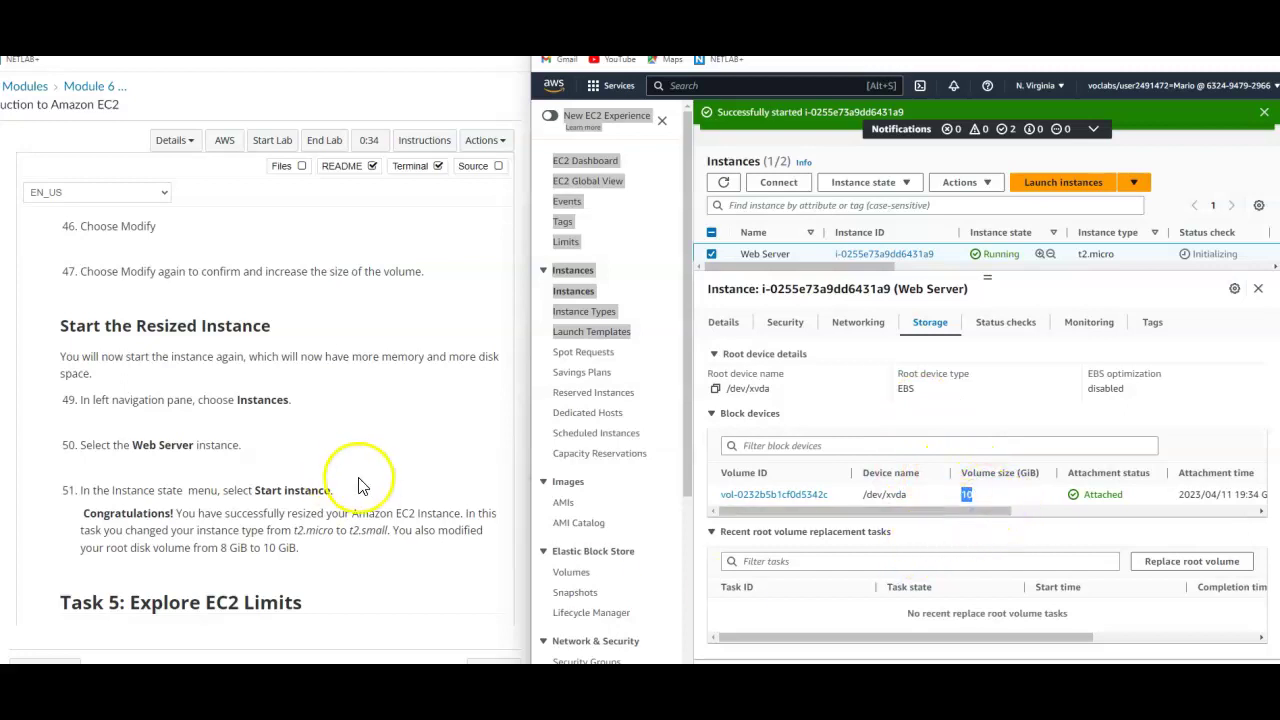
pyautogui.scroll(-3, 428, 500)
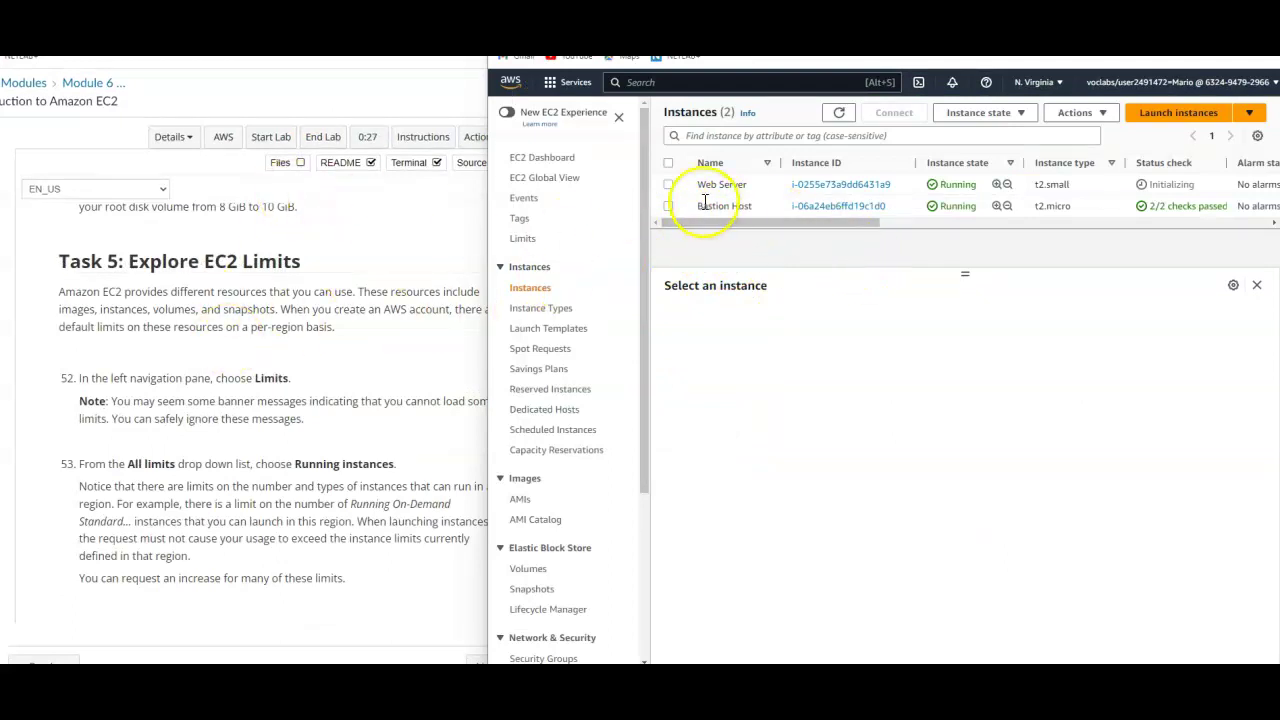
pyautogui.click(669, 187)
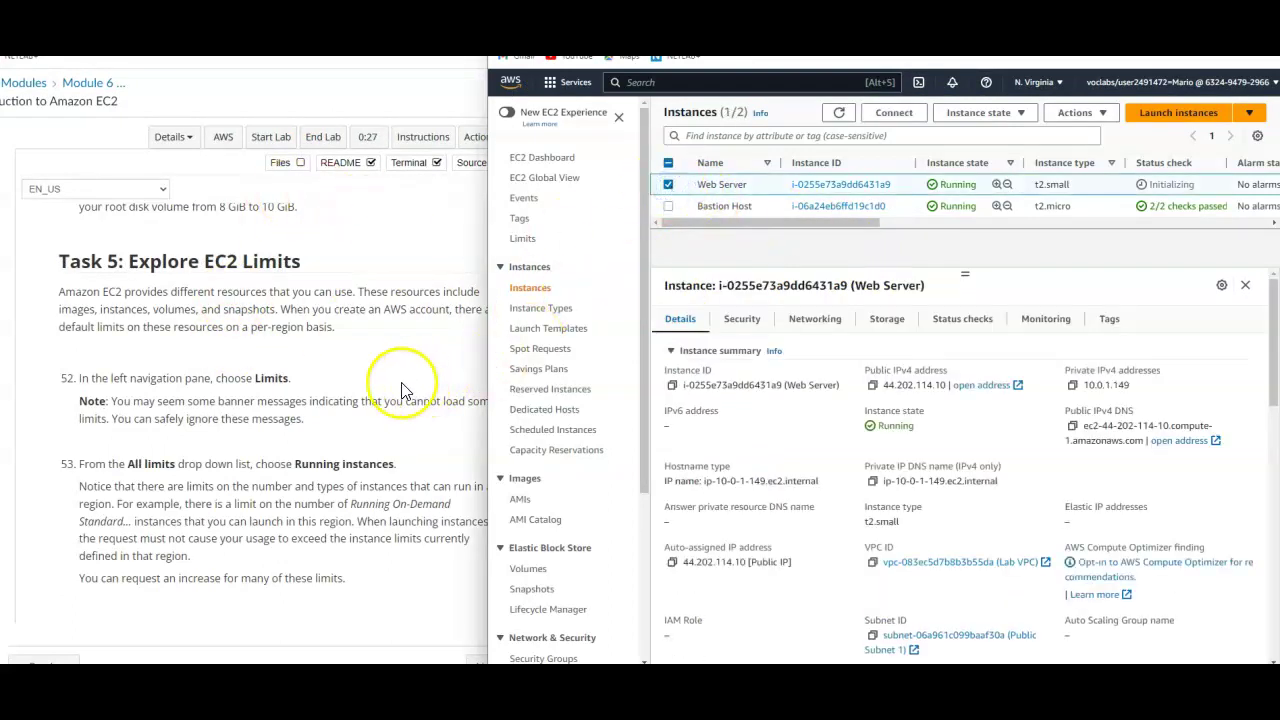
# Step: Show the EC2 limits for Running instances only and examine their current limits and descriptions
pyautogui.moveTo(487, 368); pyautogui.dragTo(514, 374)
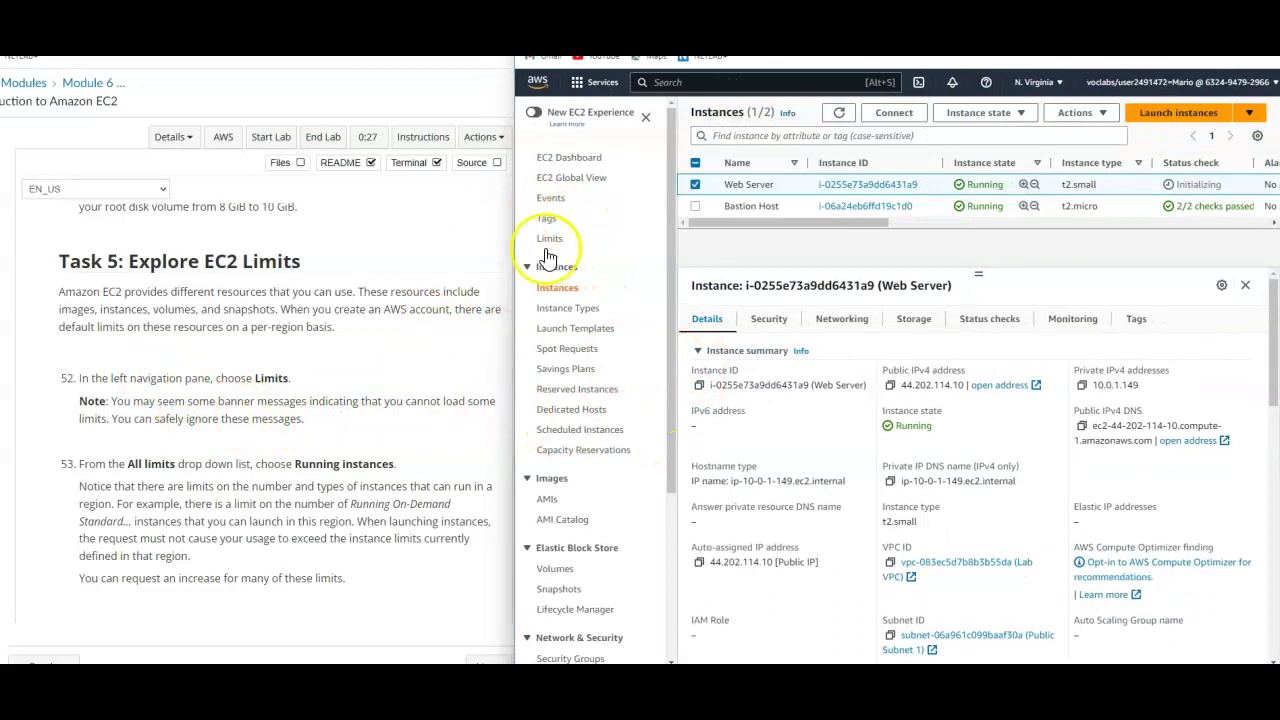
pyautogui.click(549, 242)
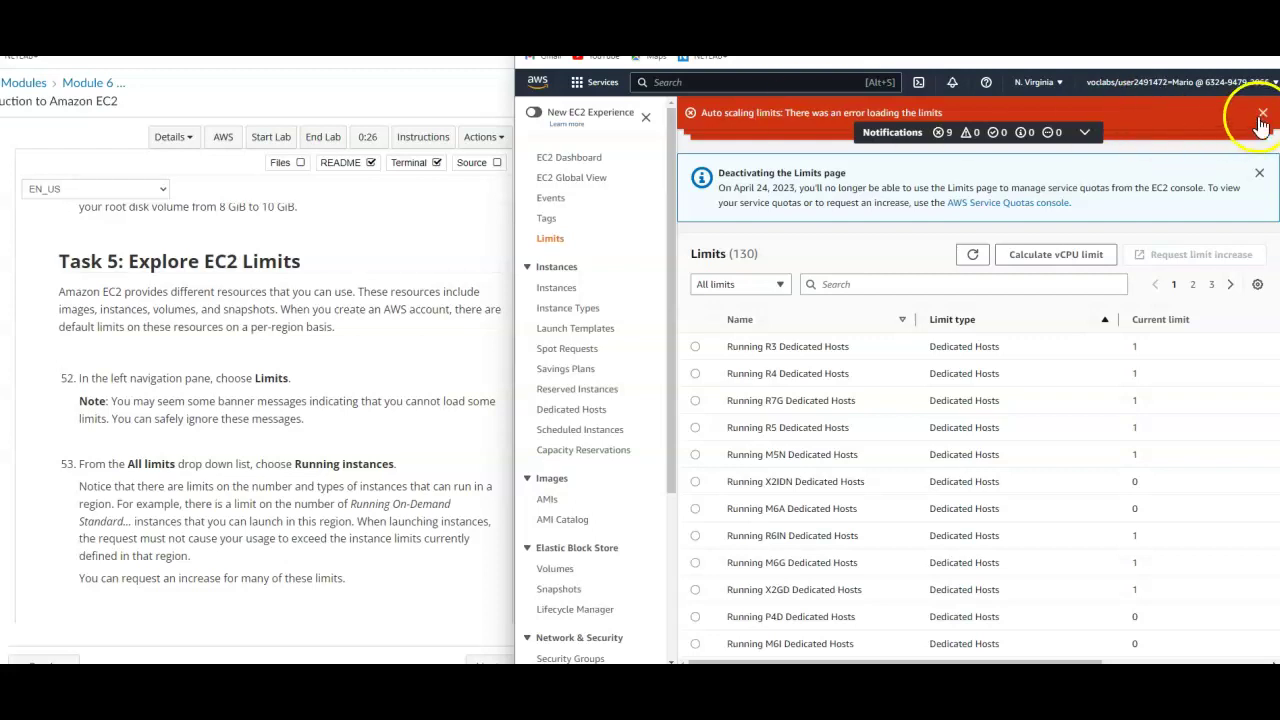
pyautogui.scroll(-1, 440, 450)
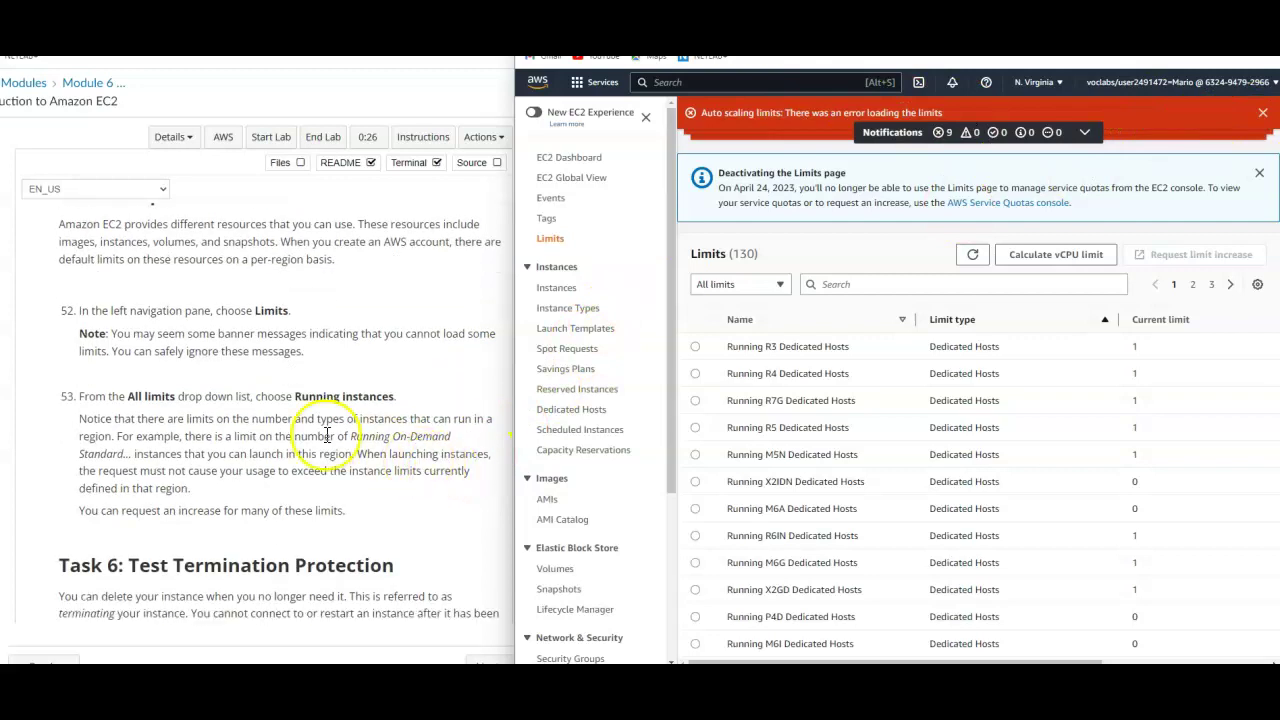
pyautogui.click(780, 286)
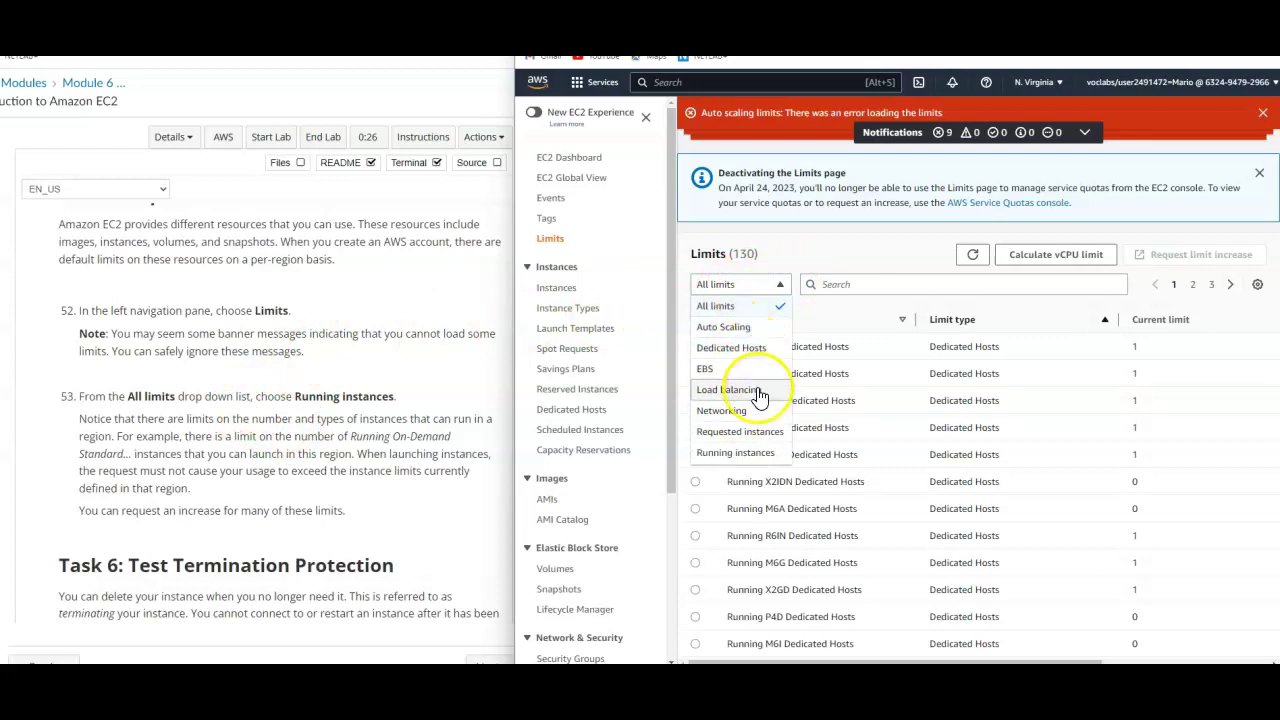
pyautogui.click(757, 455)
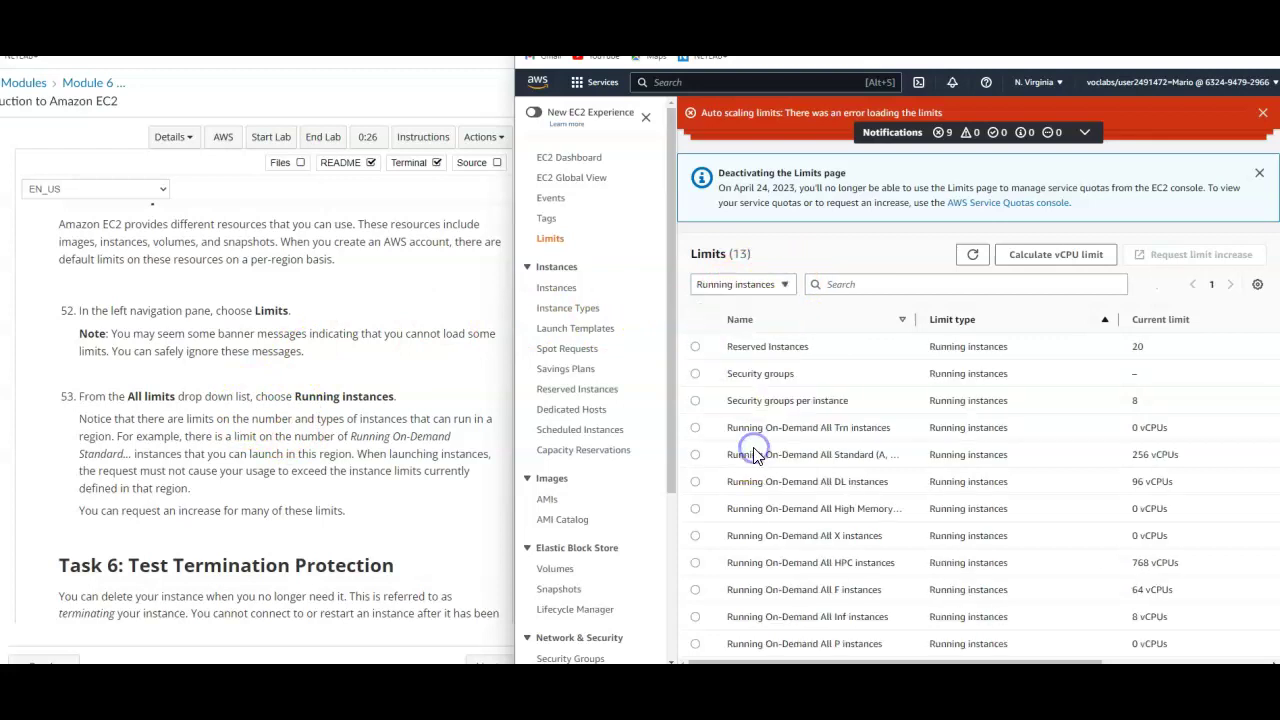
pyautogui.scroll(-1, 862, 410)
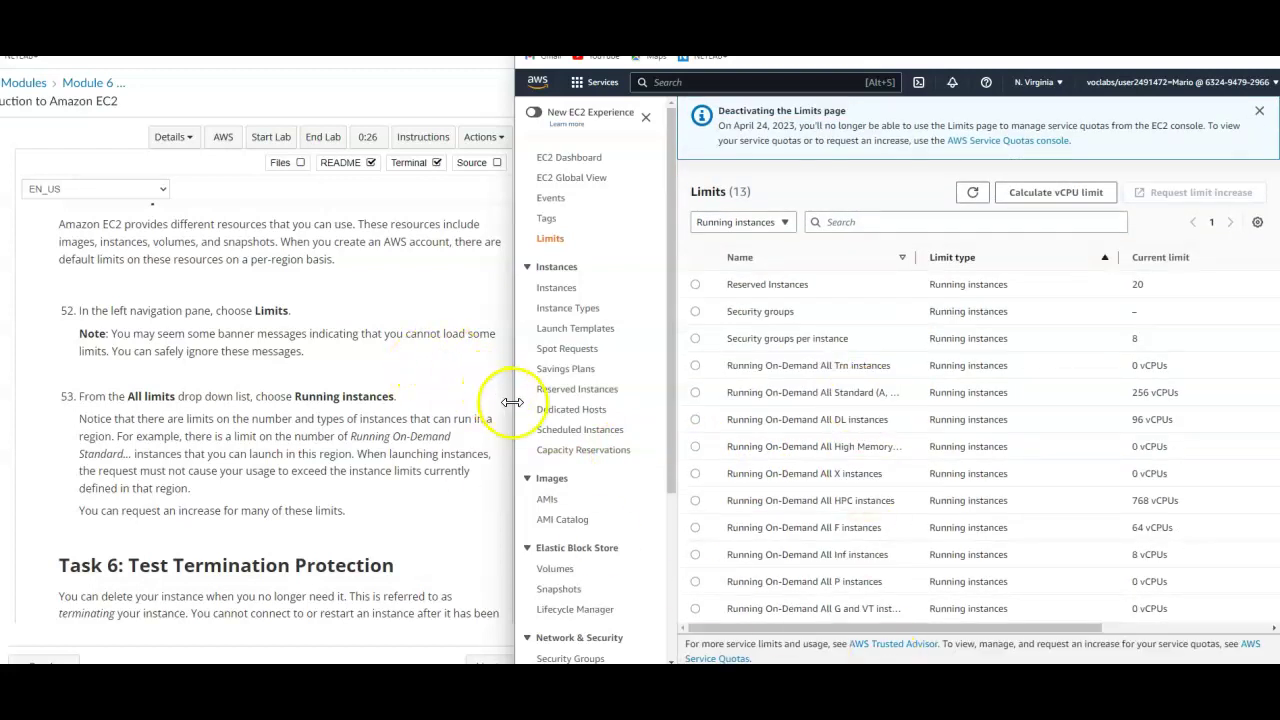
pyautogui.moveTo(512, 400); pyautogui.dragTo(5, 290)
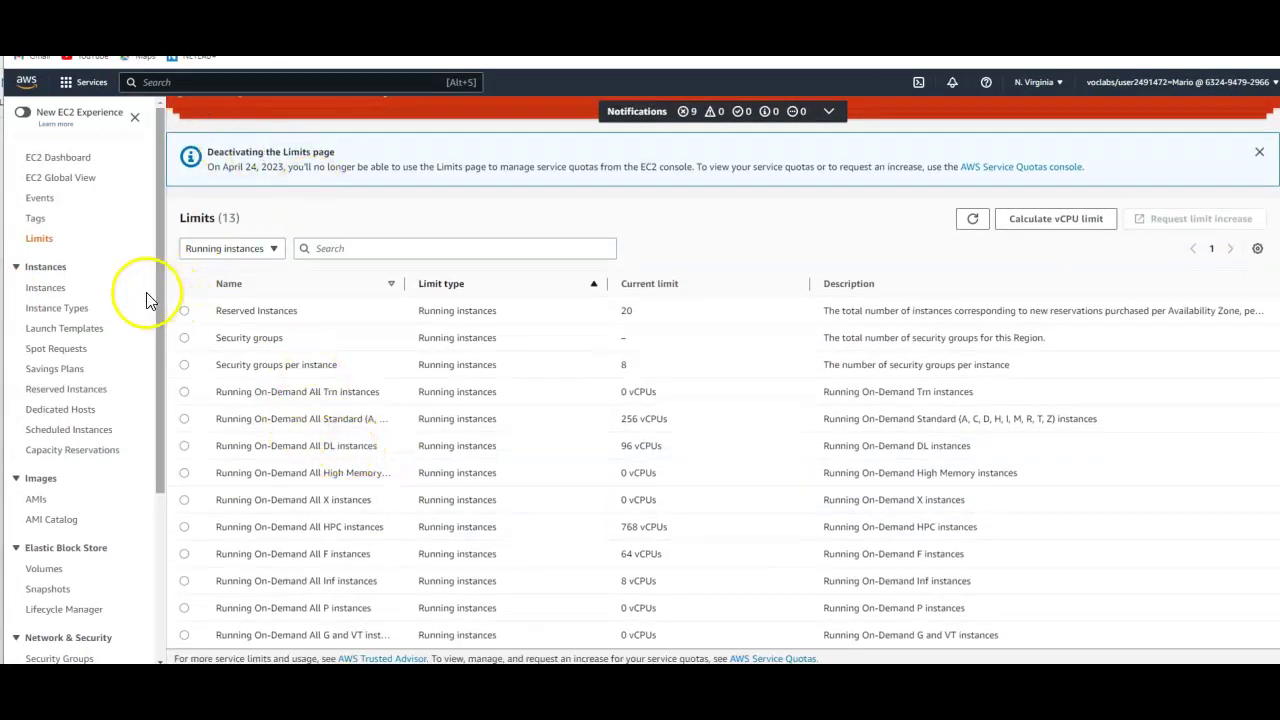
pyautogui.moveTo(10, 244); pyautogui.dragTo(488, 303)
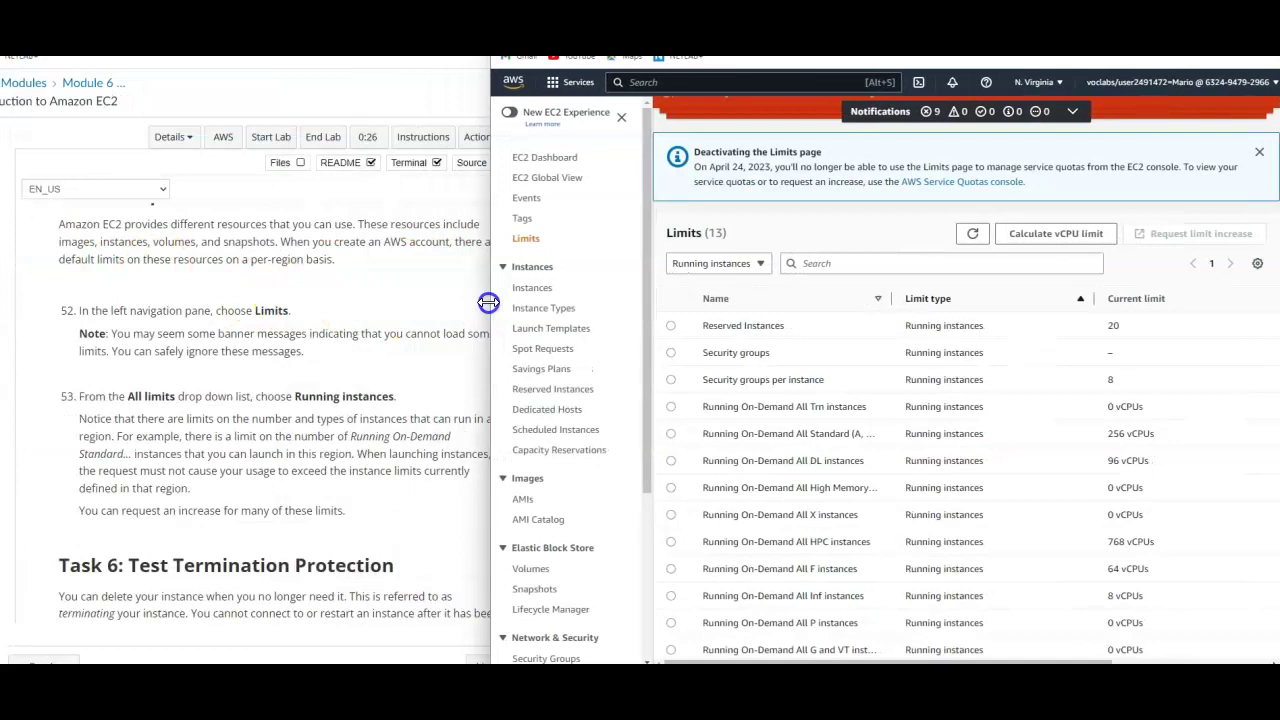
pyautogui.scroll(-3, 338, 368)
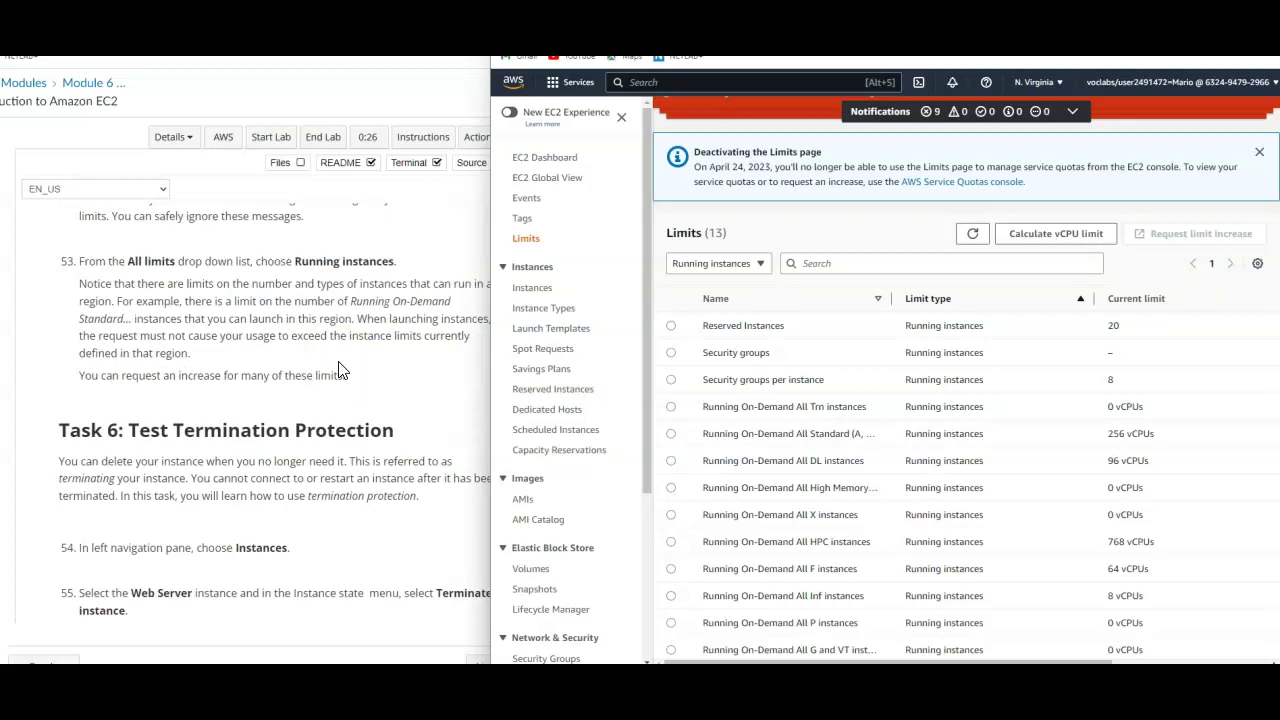
pyautogui.moveTo(490, 300); pyautogui.dragTo(500, 300)
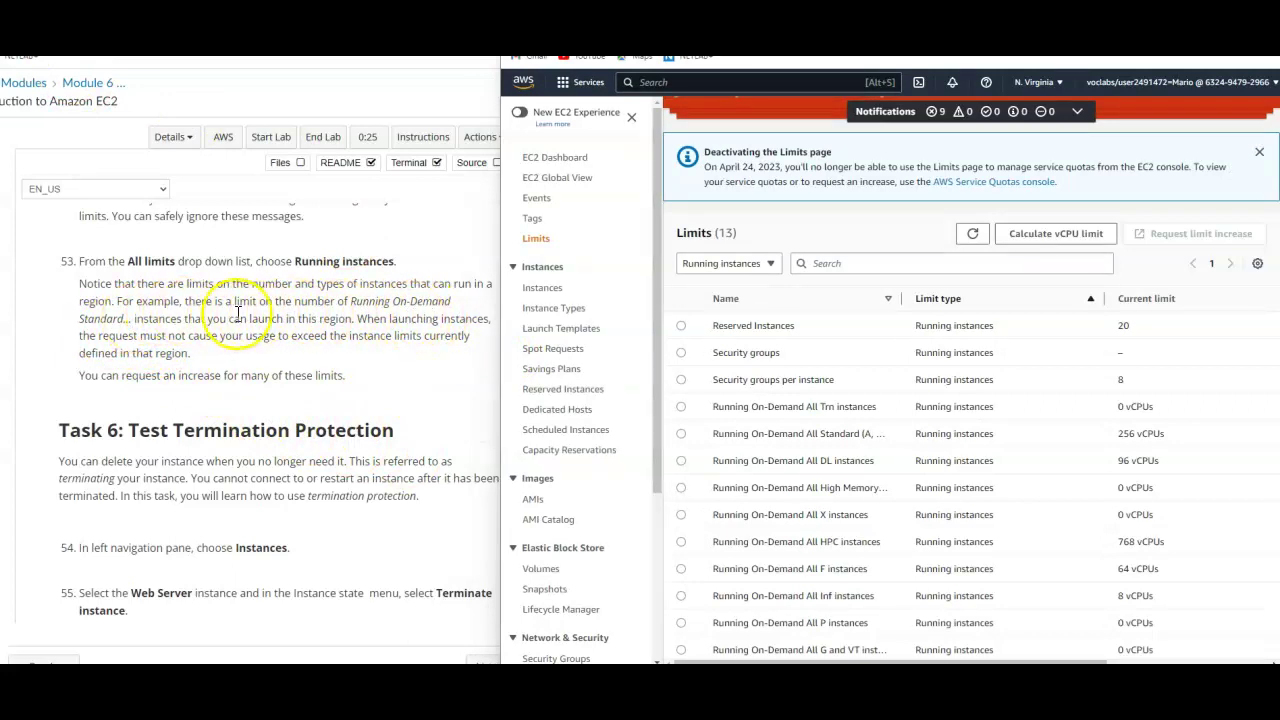
pyautogui.scroll(-1, 930, 416)
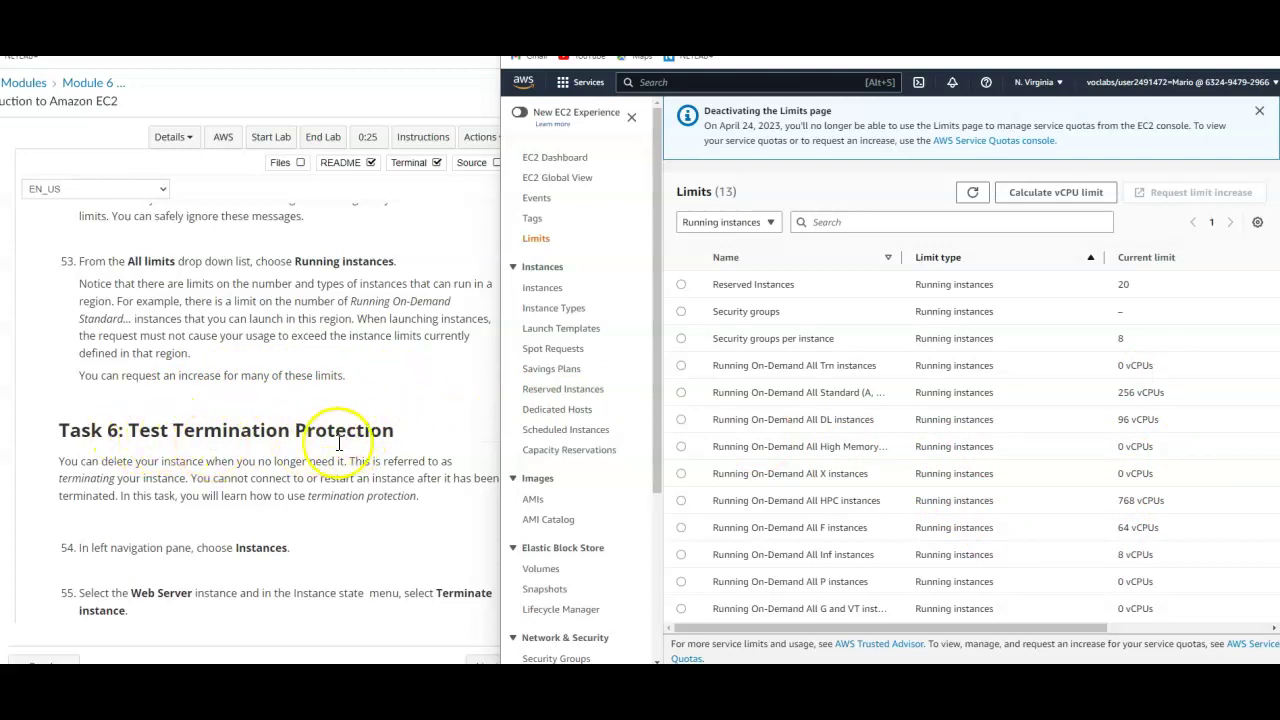
# Step: Try to terminate the Web Server instance from the Instances list
pyautogui.scroll(-3, 350, 490)
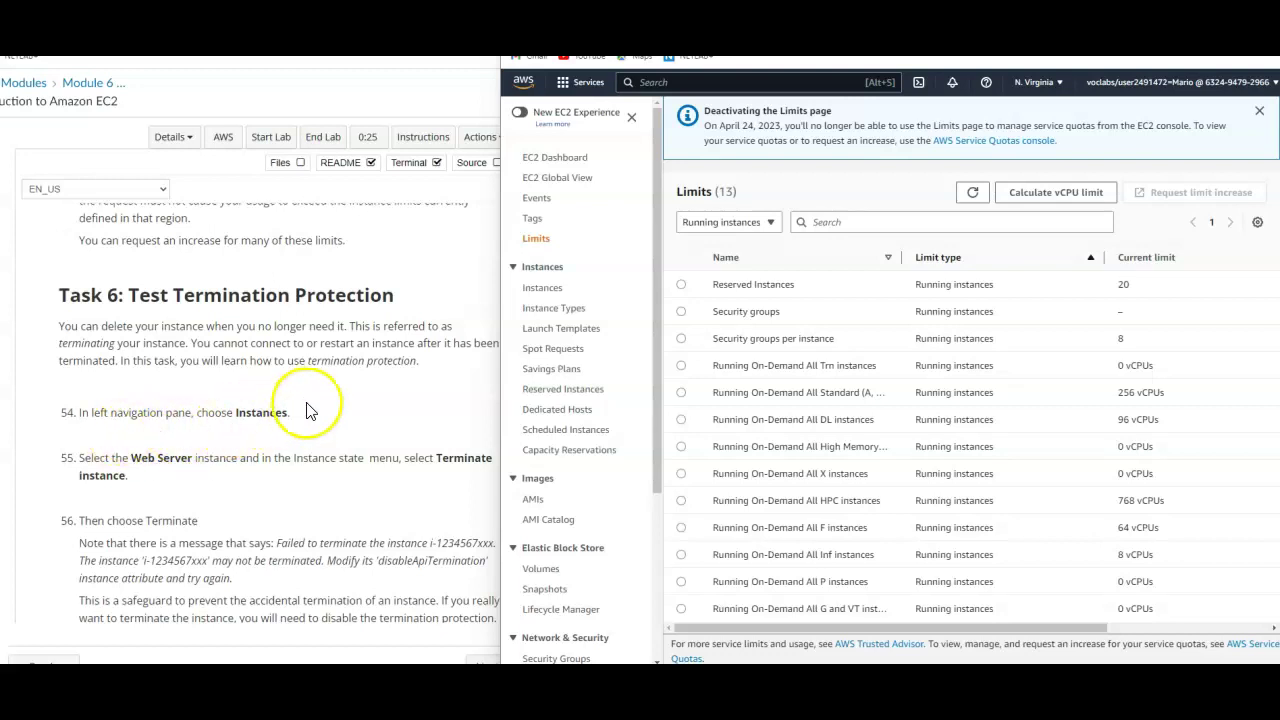
pyautogui.click(543, 291)
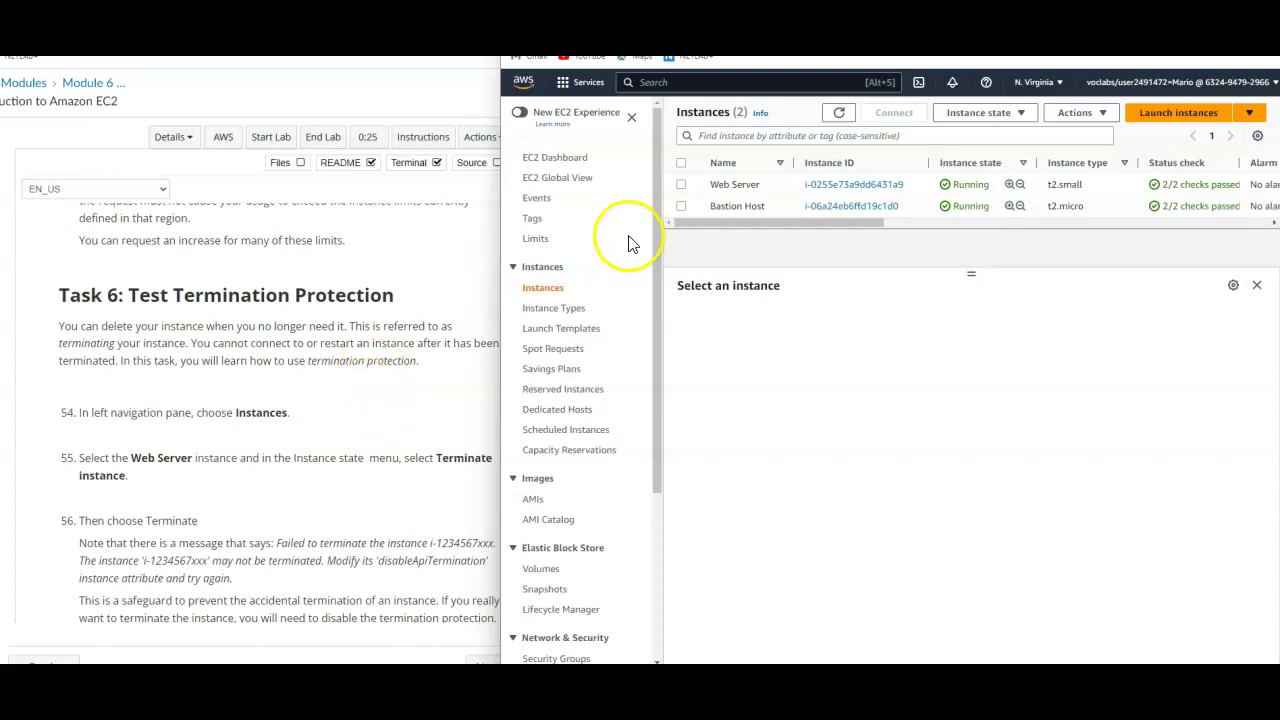
pyautogui.click(681, 185)
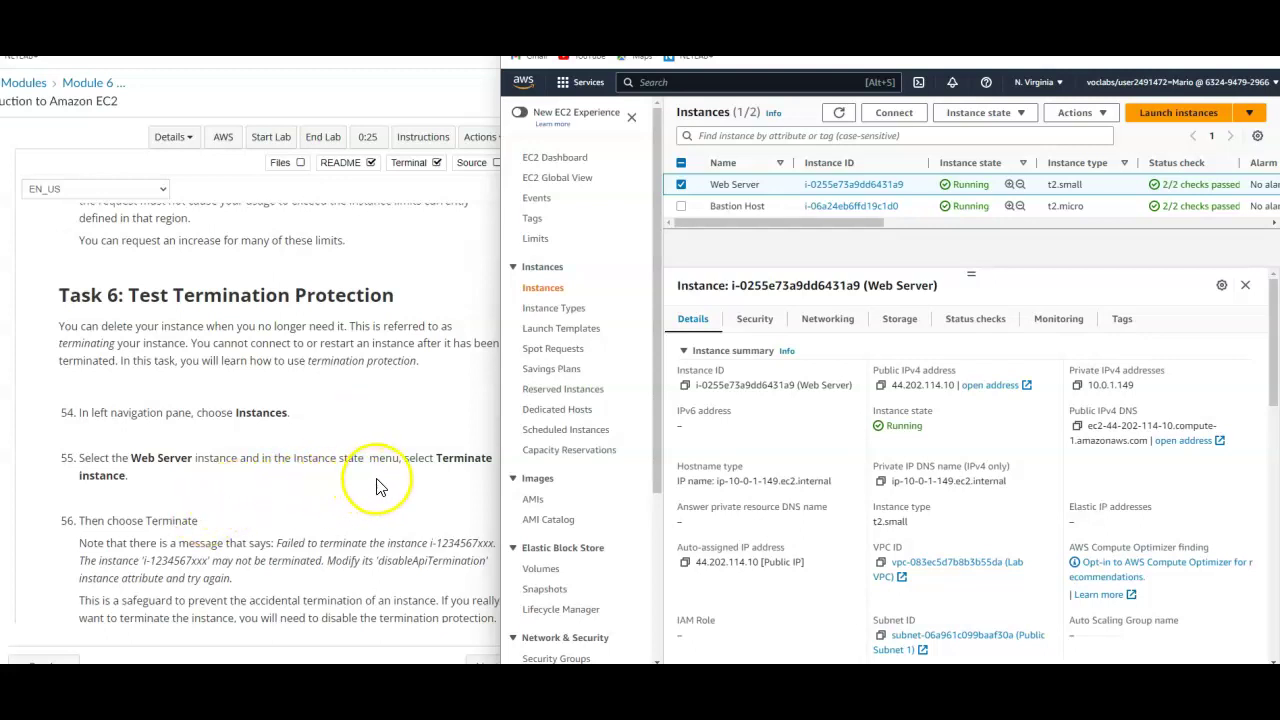
pyautogui.moveTo(499, 428)
pyautogui.mouseDown()
pyautogui.moveTo(540, 428)
pyautogui.moveTo(523, 434)
pyautogui.mouseUp()
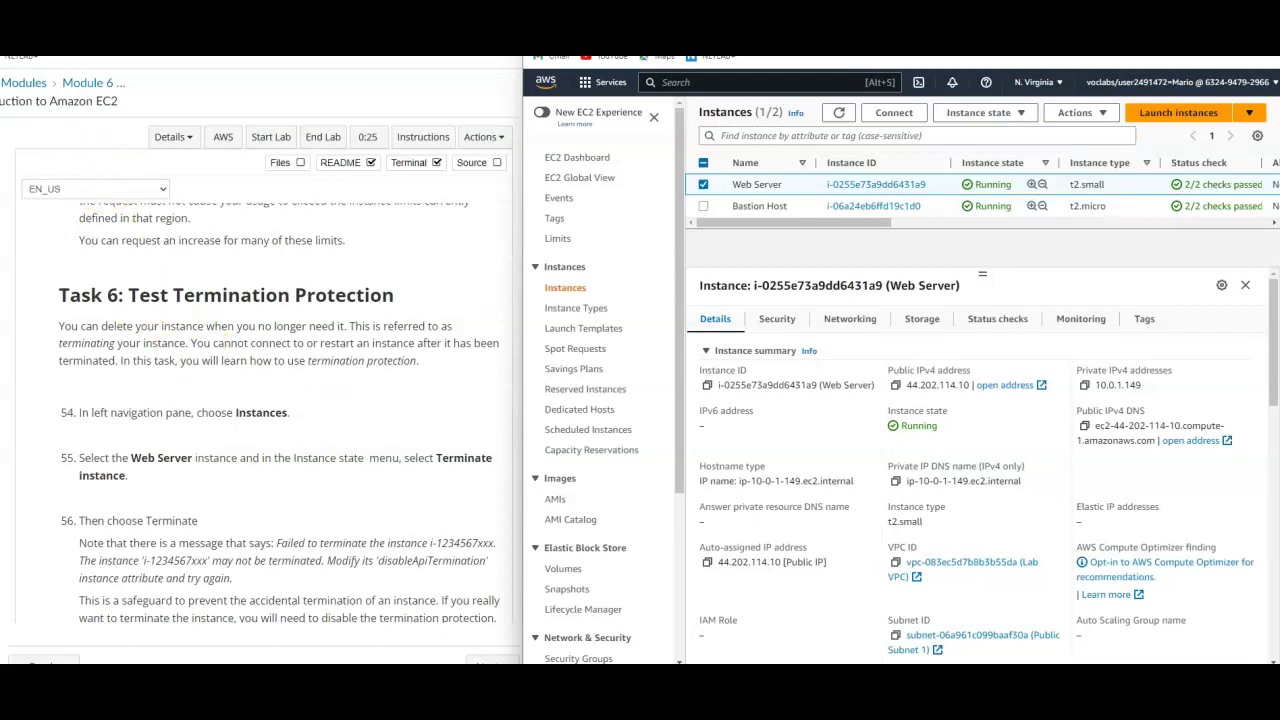
pyautogui.click(1024, 117)
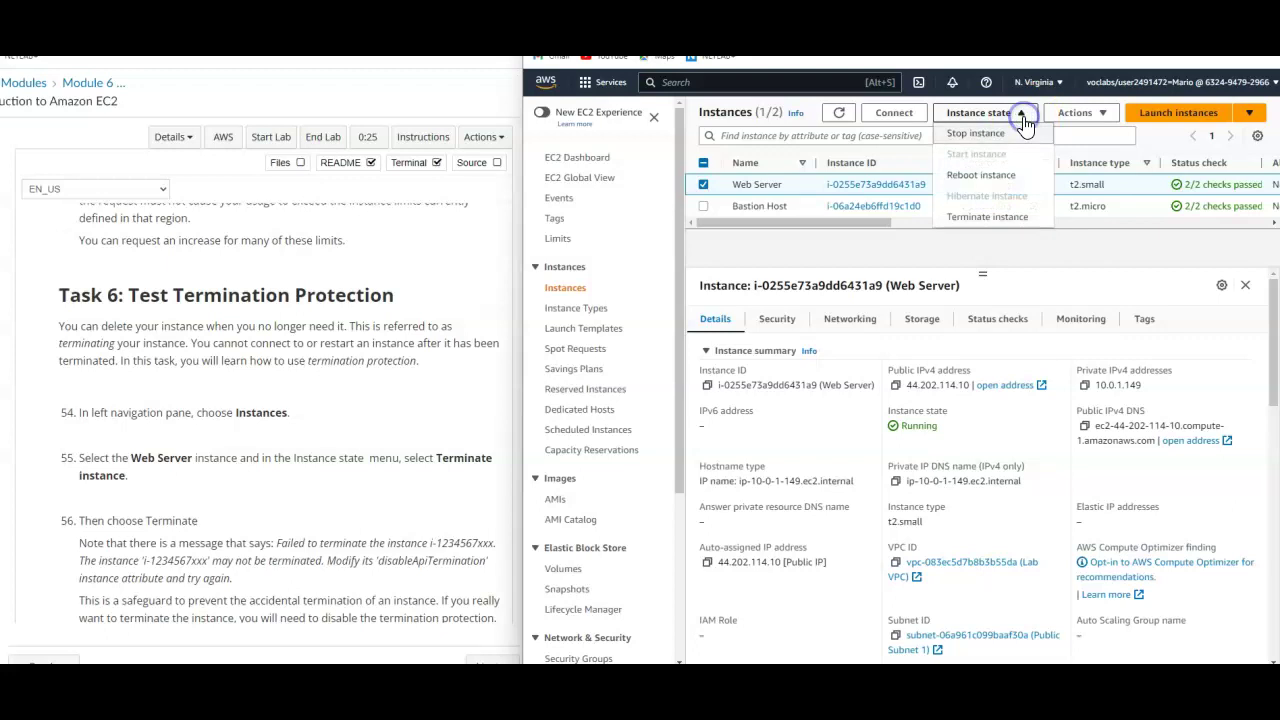
pyautogui.click(1010, 220)
pyautogui.scroll(-1, 399, 455)
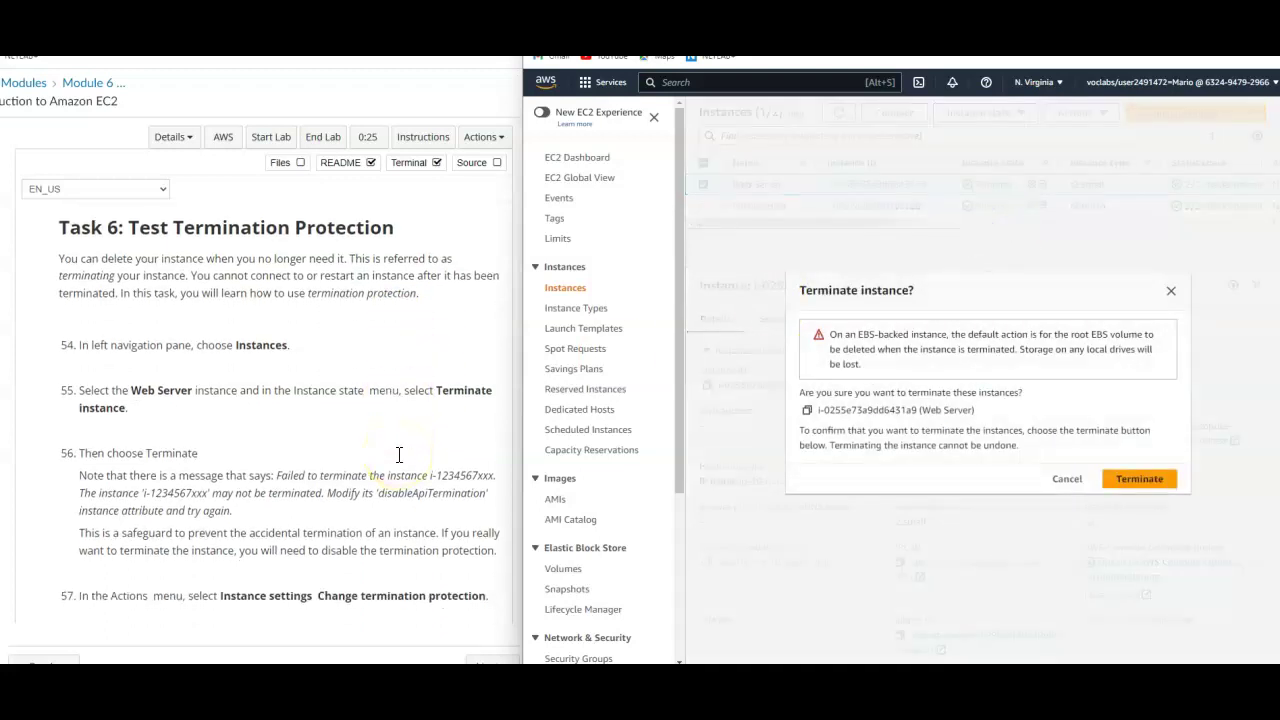
pyautogui.scroll(-1, 337, 500)
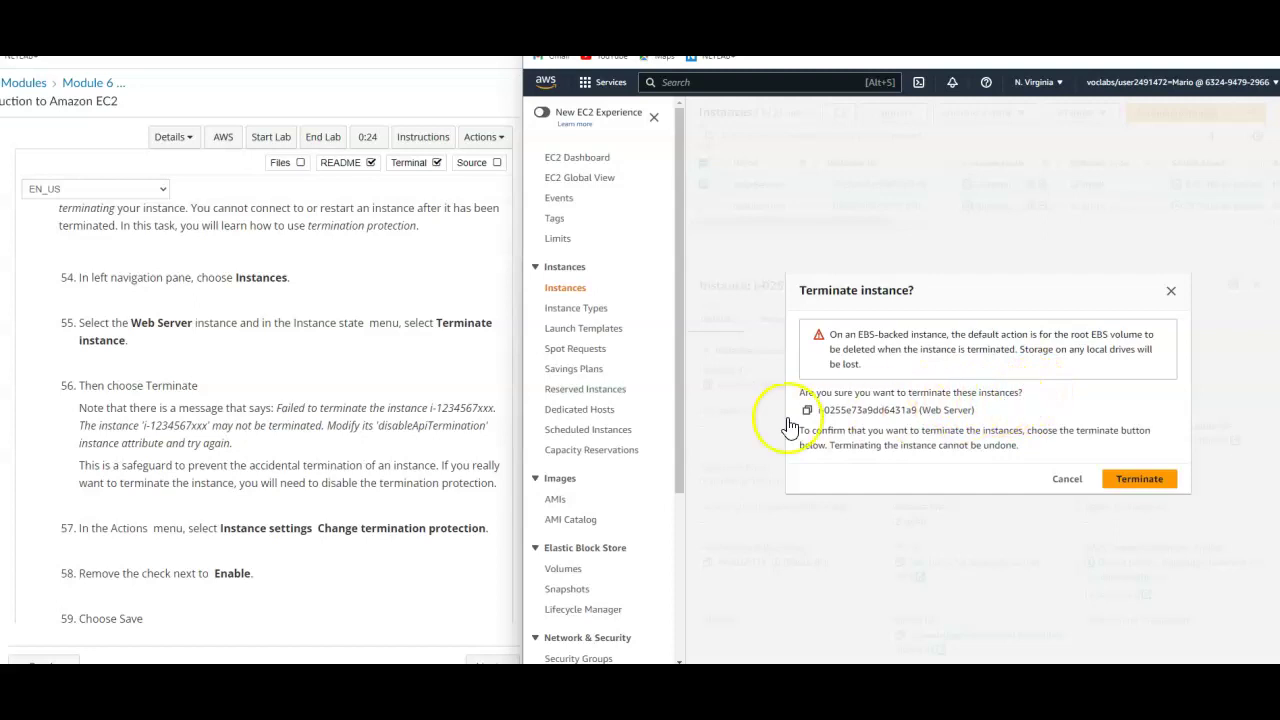
pyautogui.scroll(-3, 440, 482)
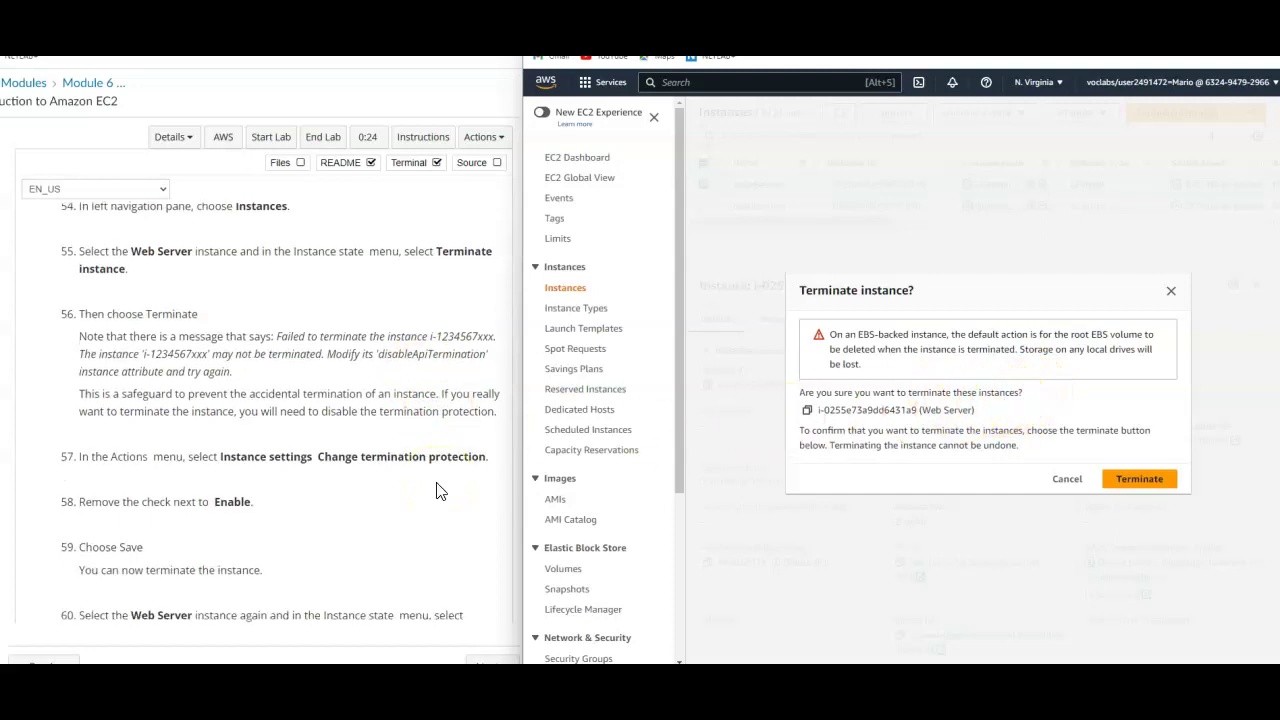
pyautogui.click(1148, 481)
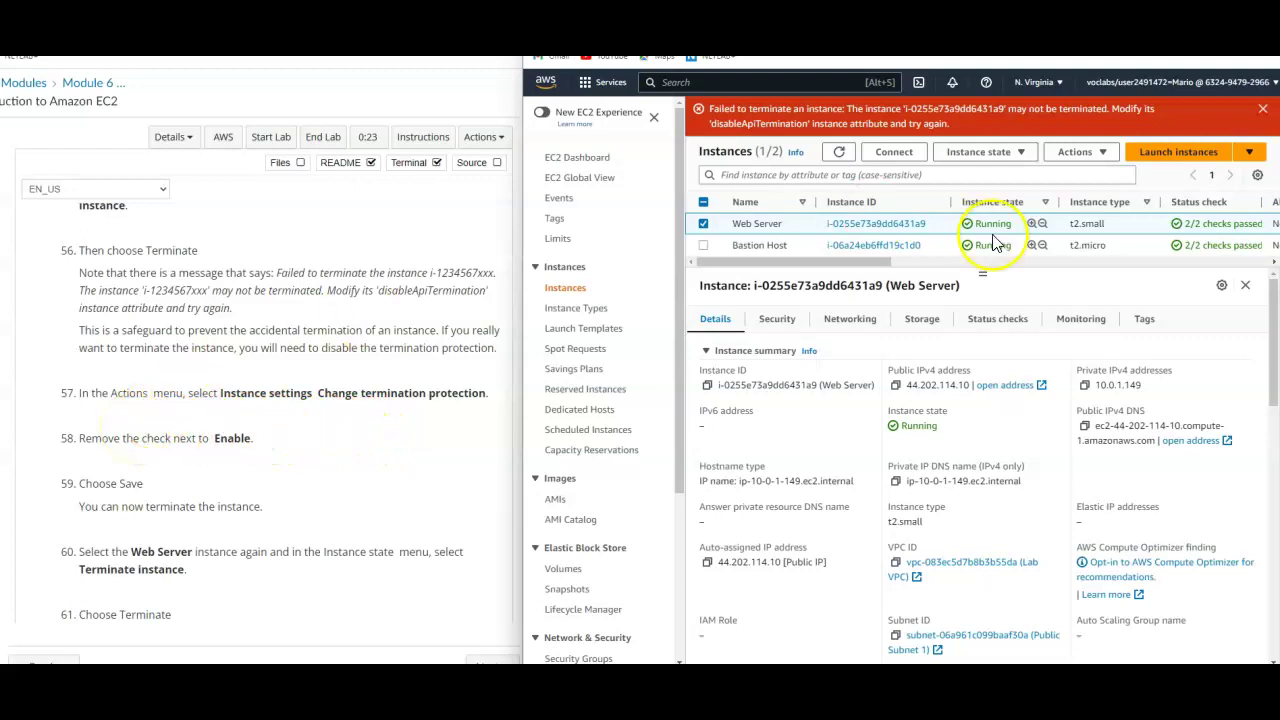
# Step: Disable termination protection for the Web Server instance and save the setting
pyautogui.click(1106, 158)
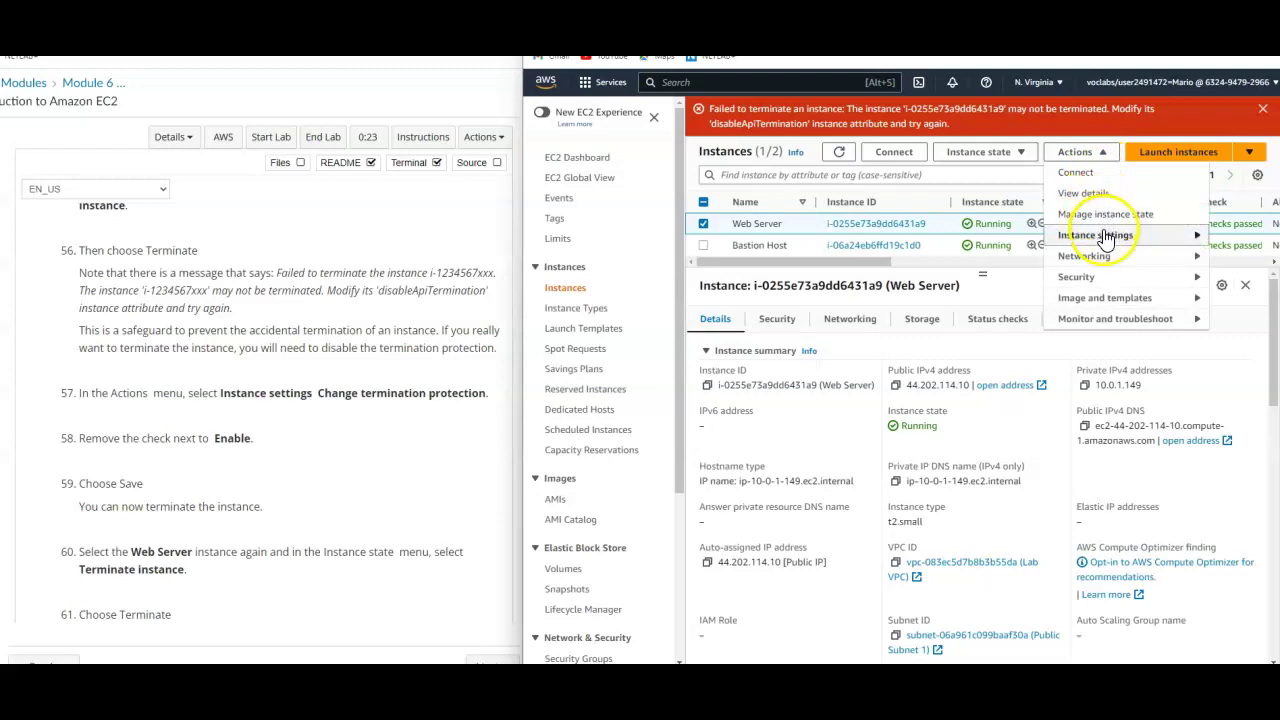
pyautogui.click(1106, 235)
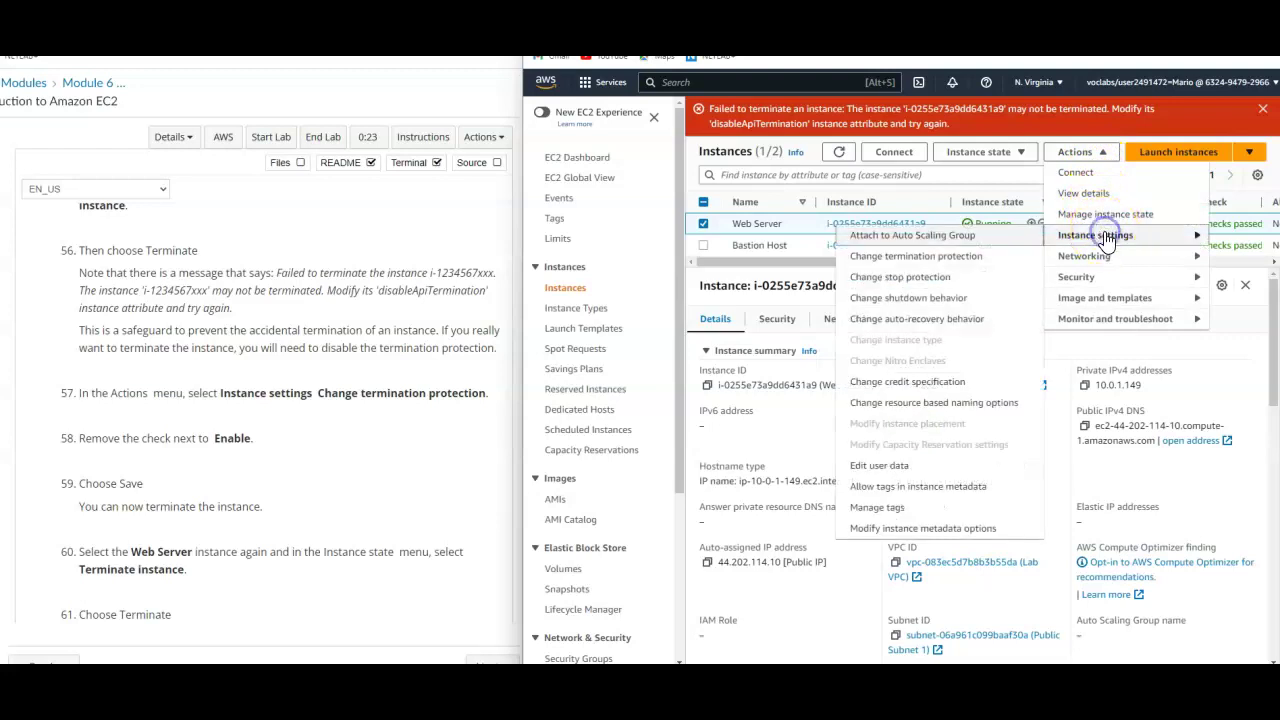
pyautogui.click(968, 262)
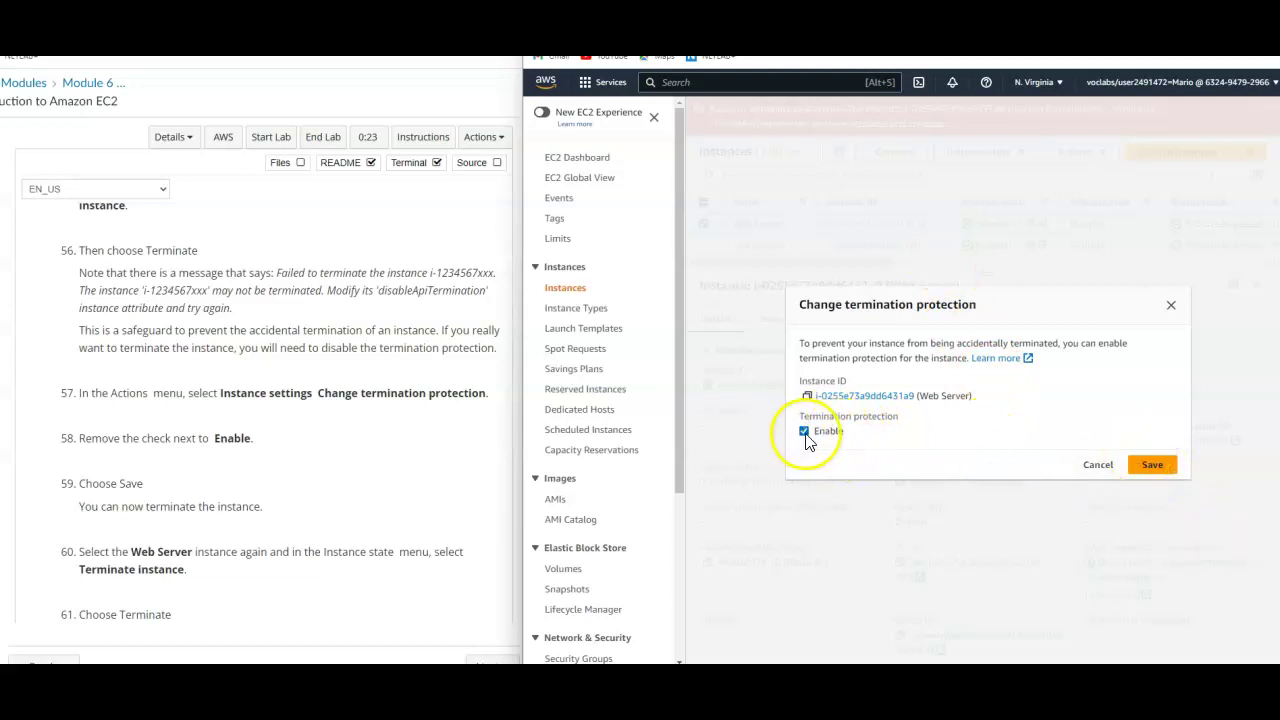
pyautogui.click(805, 431)
pyautogui.click(805, 431)
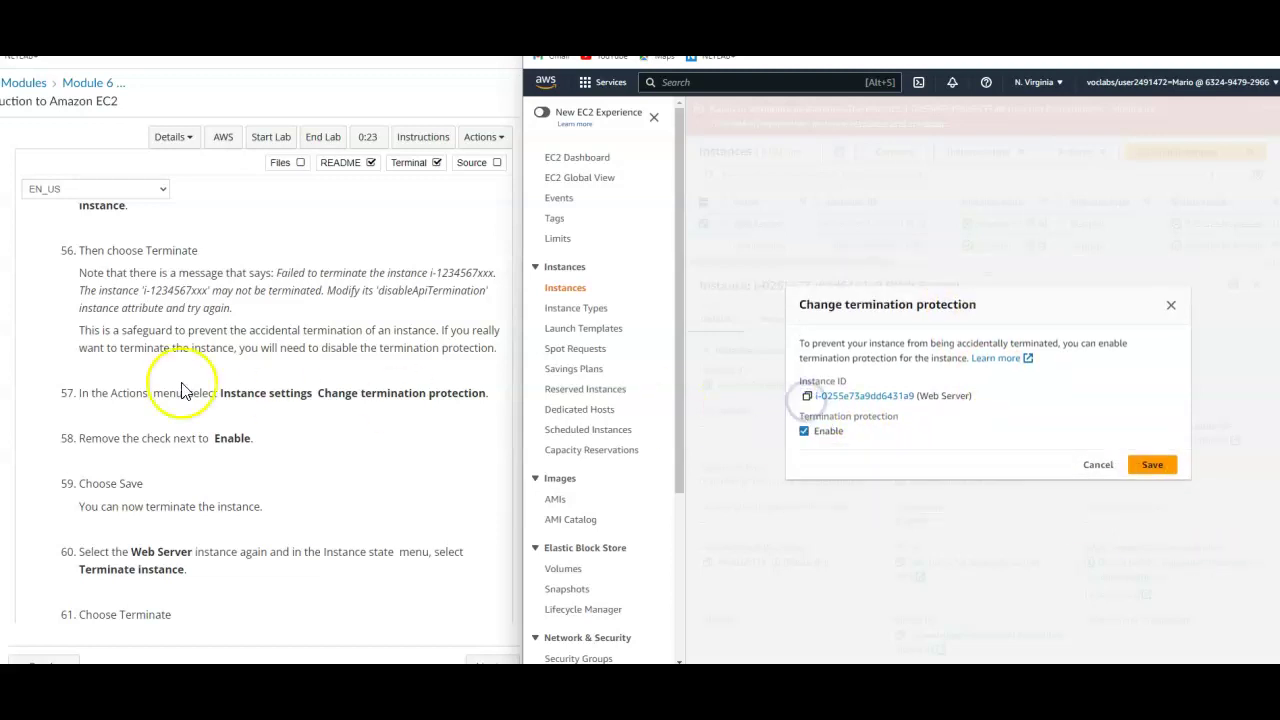
pyautogui.scroll(-1, 357, 507)
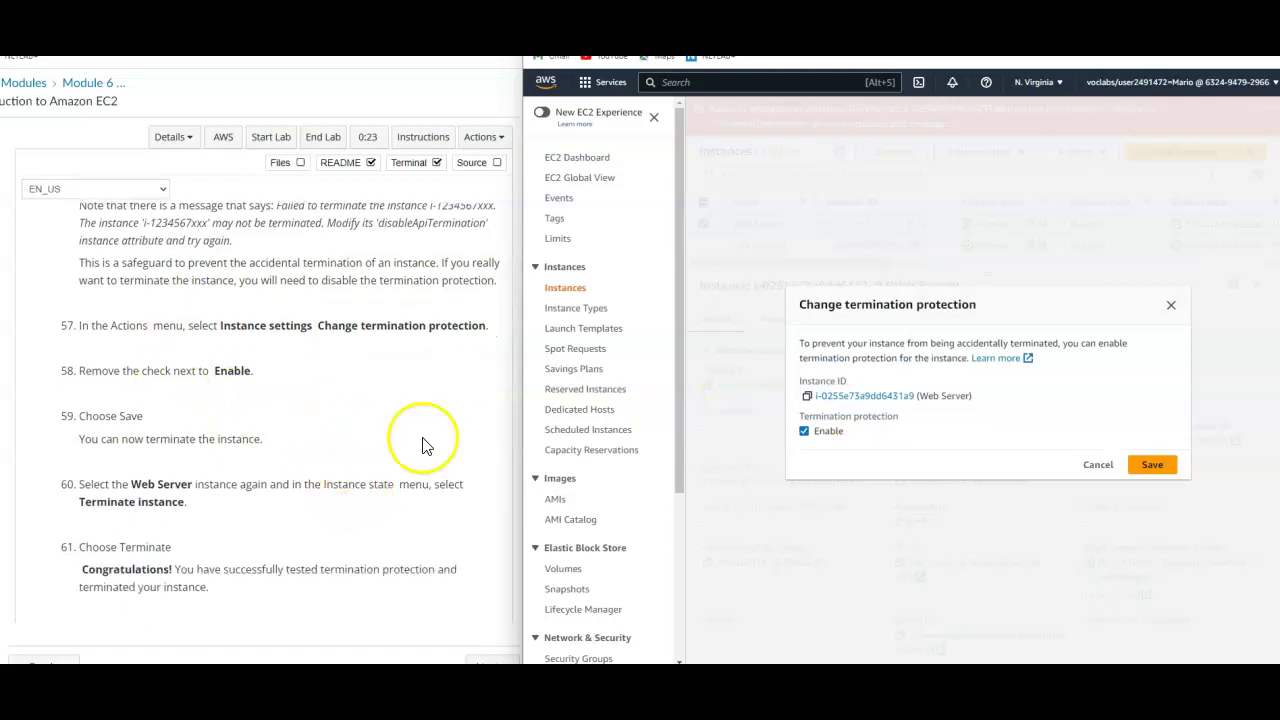
pyautogui.click(805, 431)
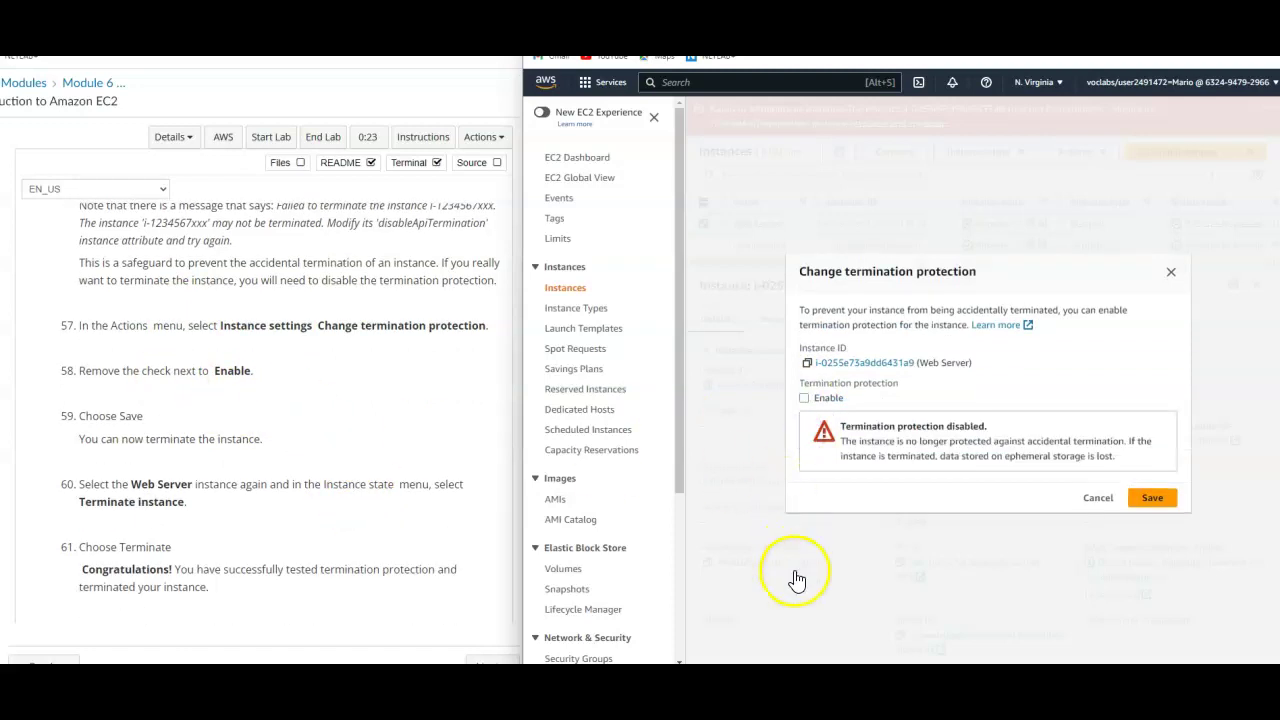
pyautogui.click(1158, 498)
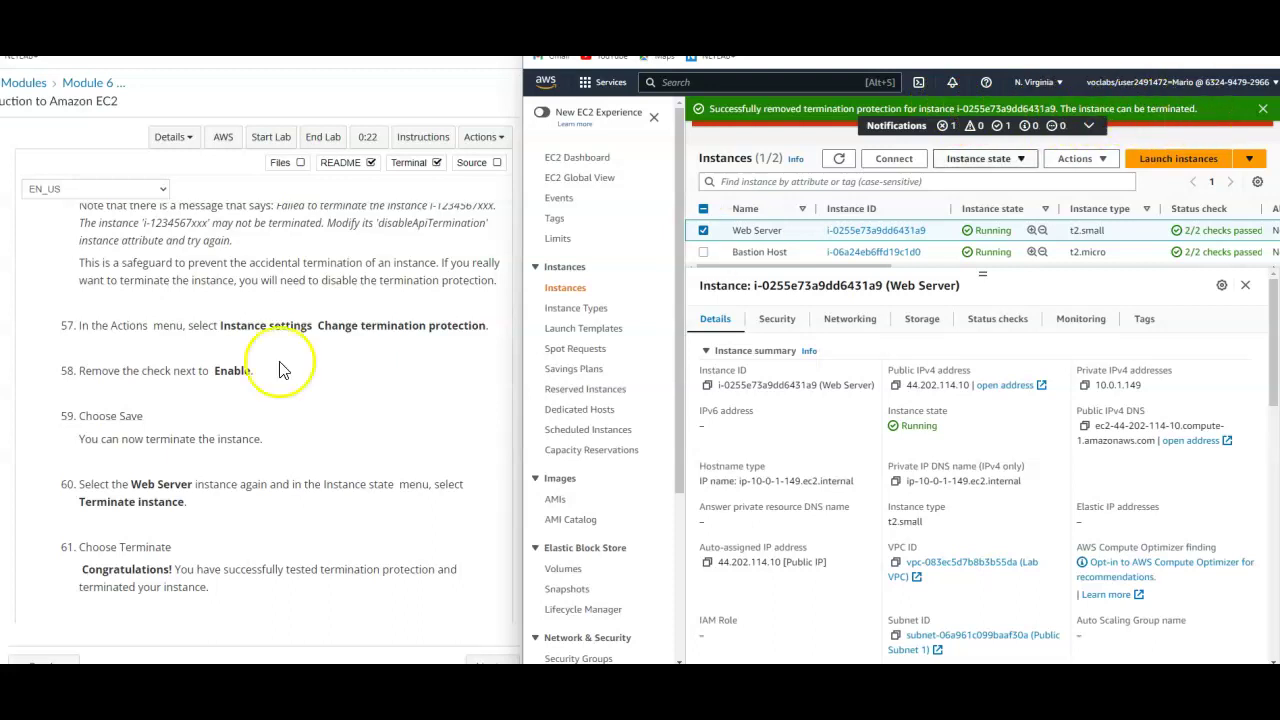
# Step: Terminate the Web Server instance from the Instances list and confirm the termination
pyautogui.scroll(-1, 400, 409)
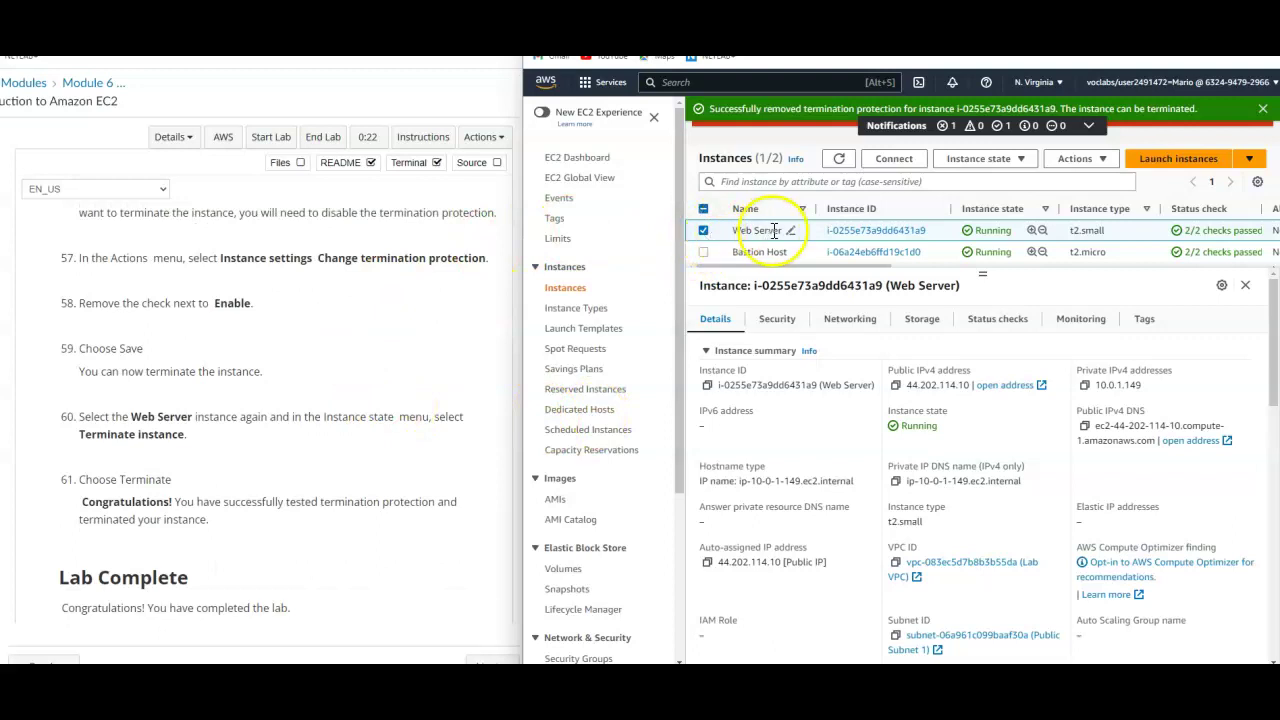
pyautogui.scroll(-1, 348, 412)
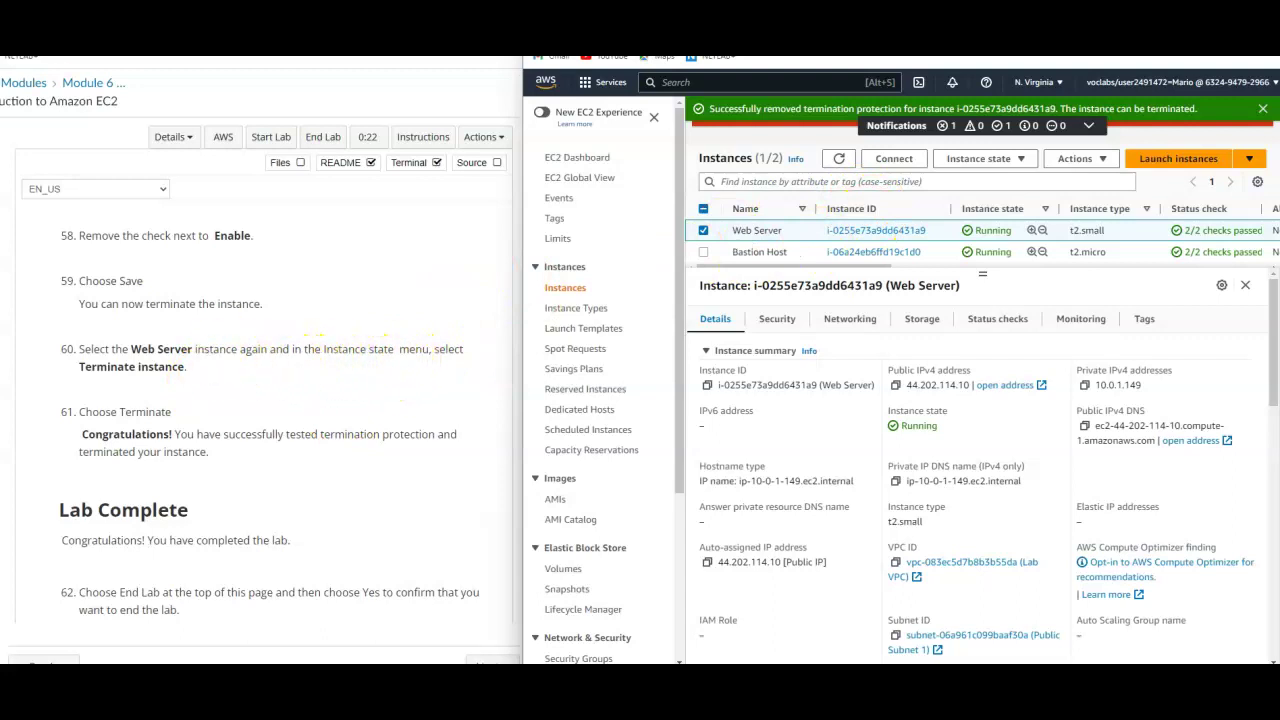
pyautogui.click(1021, 162)
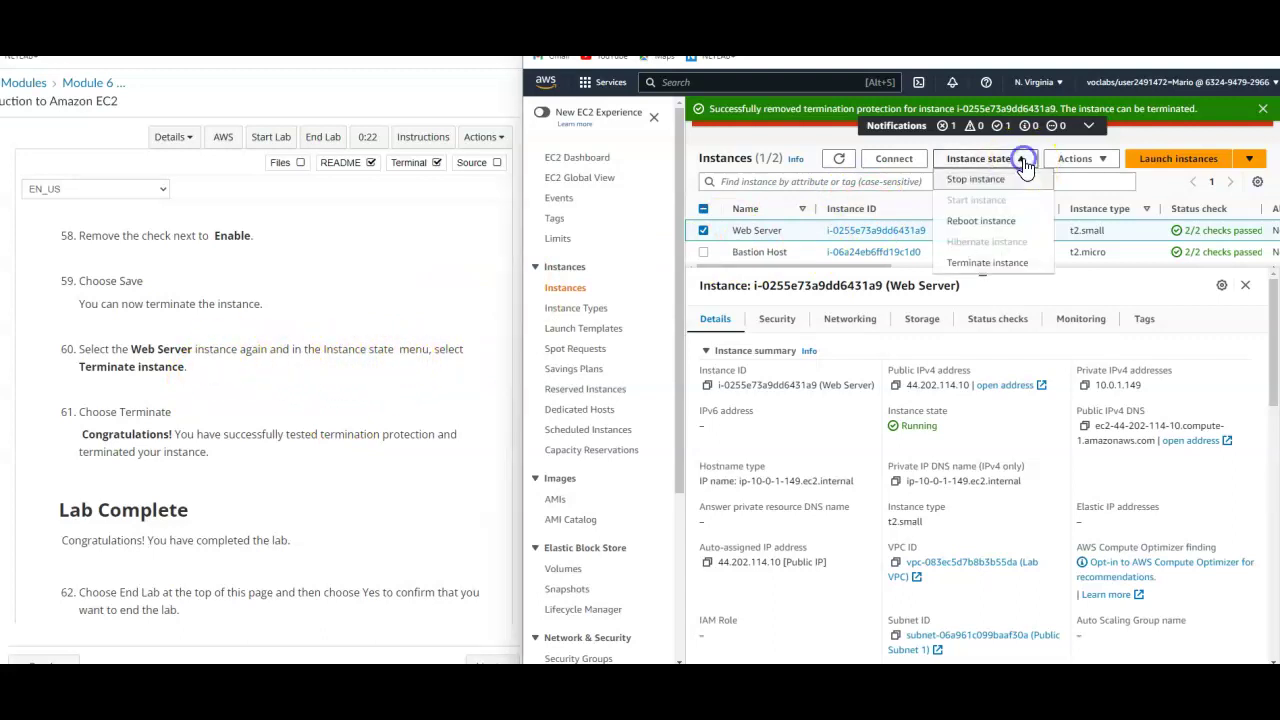
pyautogui.click(1012, 263)
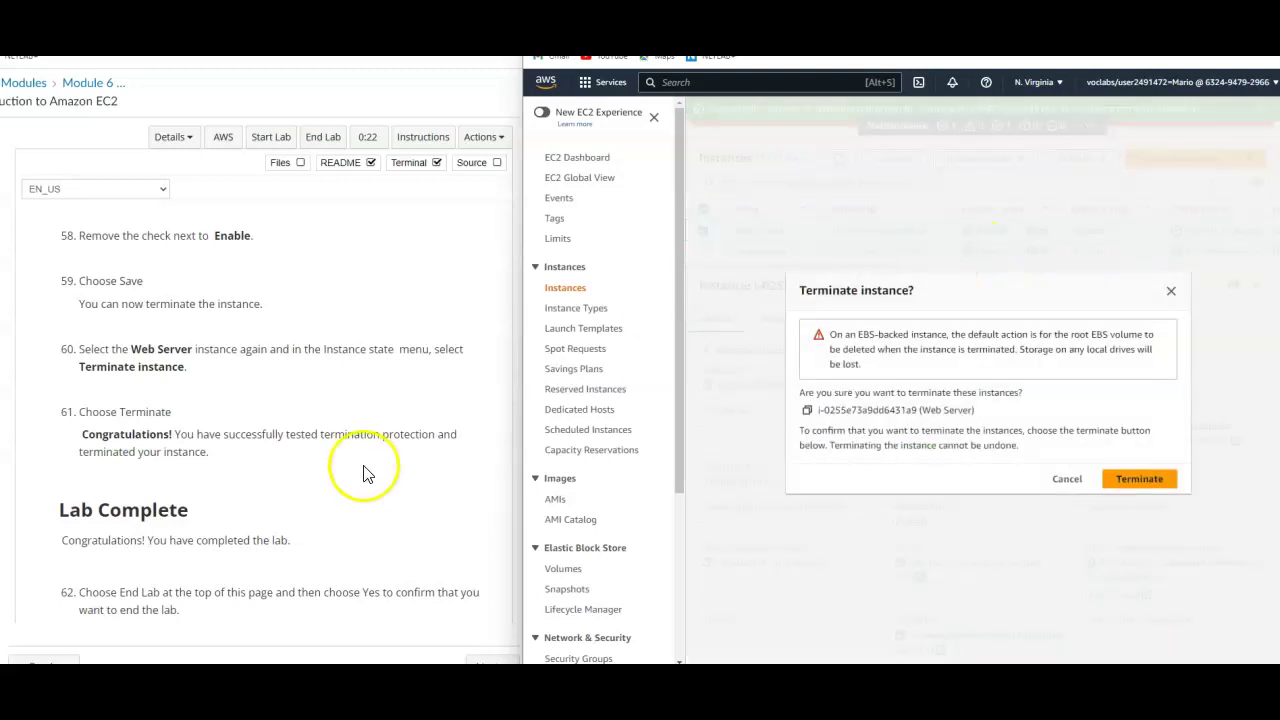
pyautogui.scroll(-1, 390, 493)
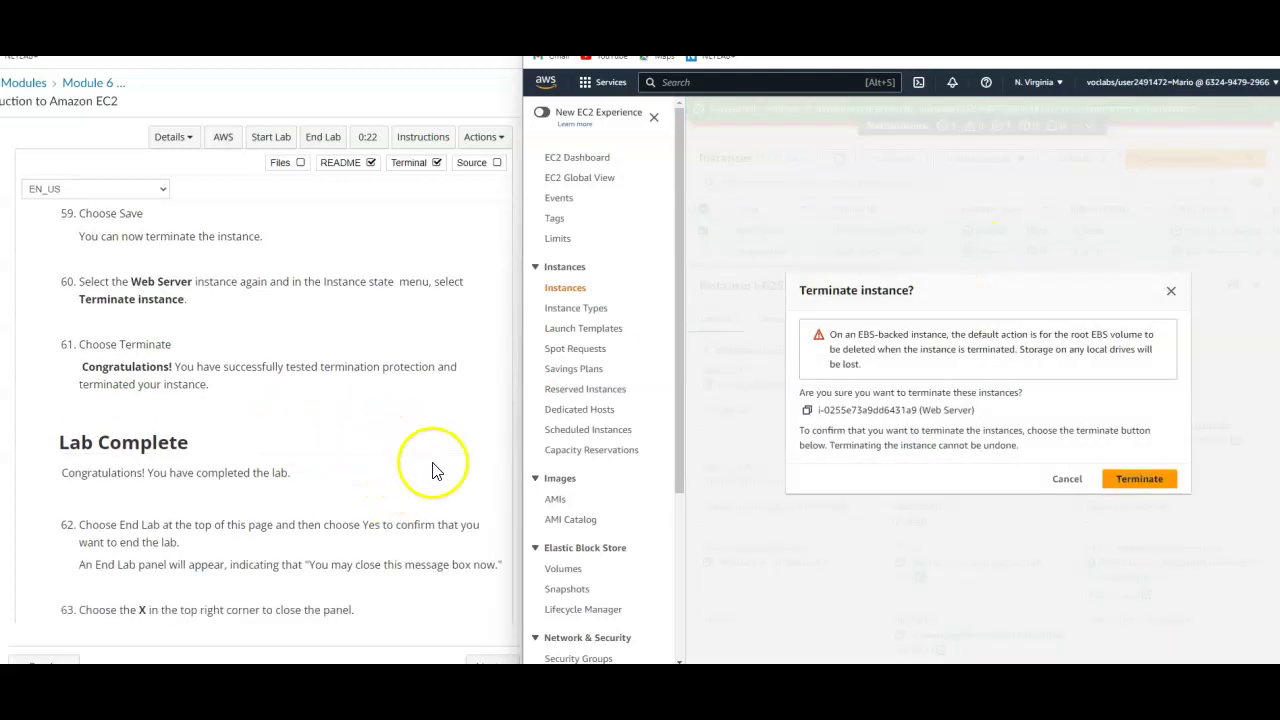
pyautogui.click(1137, 481)
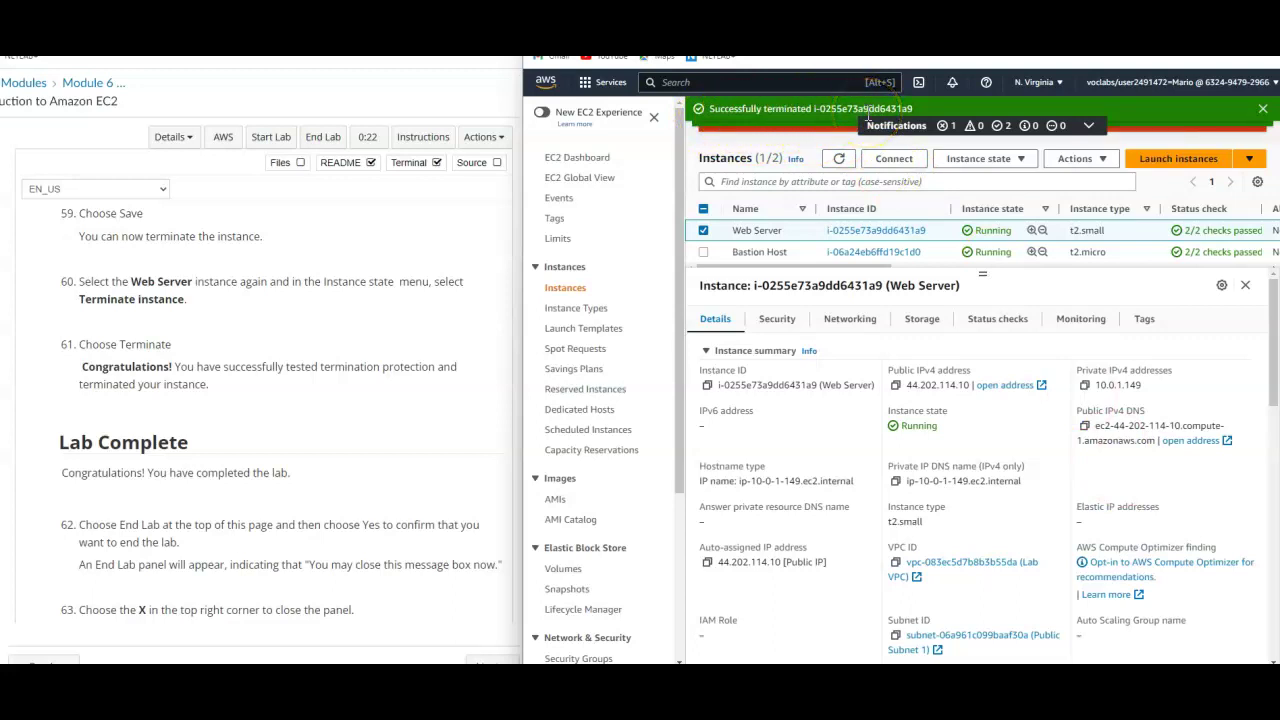
# Step: End the lab on the AWS Academy lab page and close the End Lab message panel
pyautogui.scroll(-1, 343, 428)
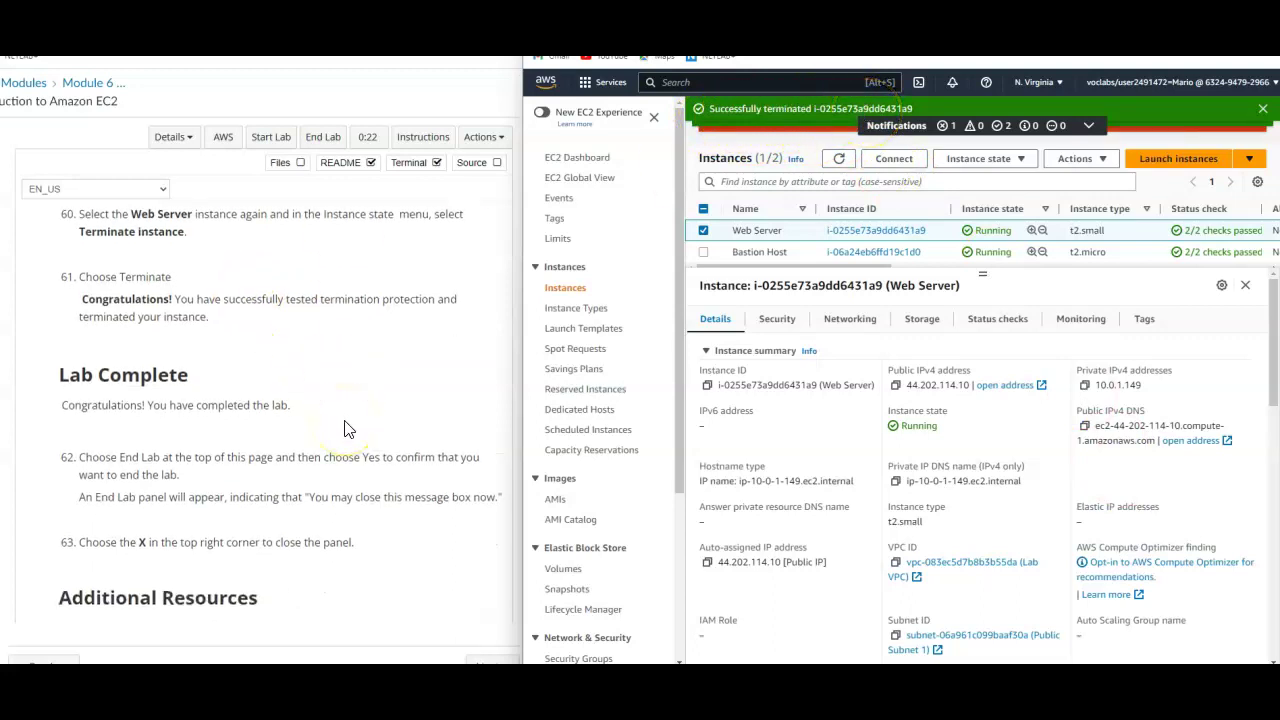
pyautogui.scroll(-1, 347, 429)
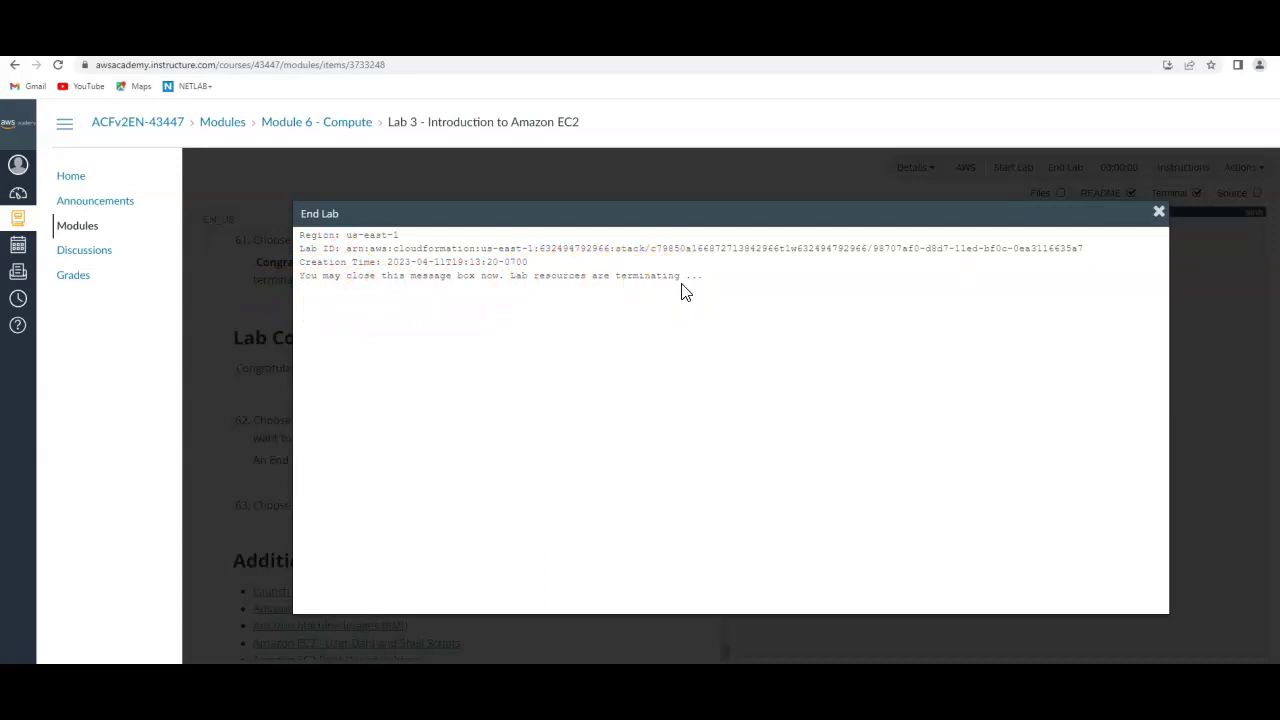
pyautogui.click(1158, 214)
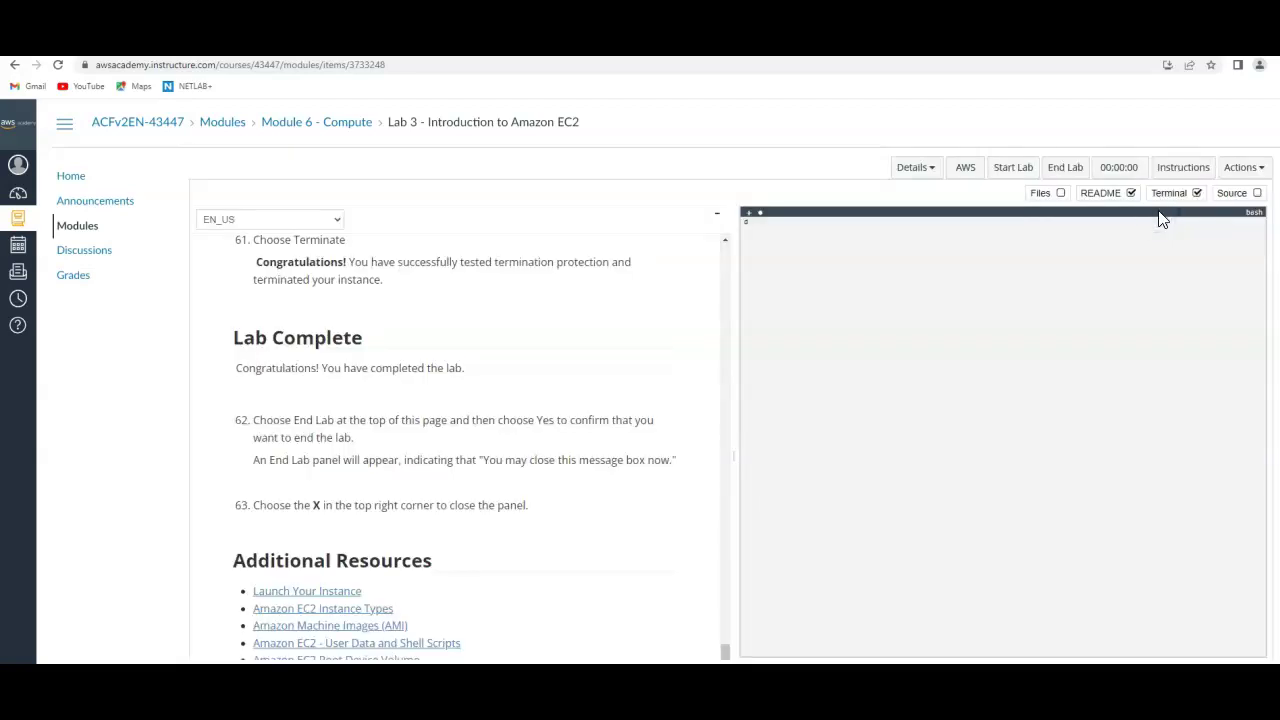